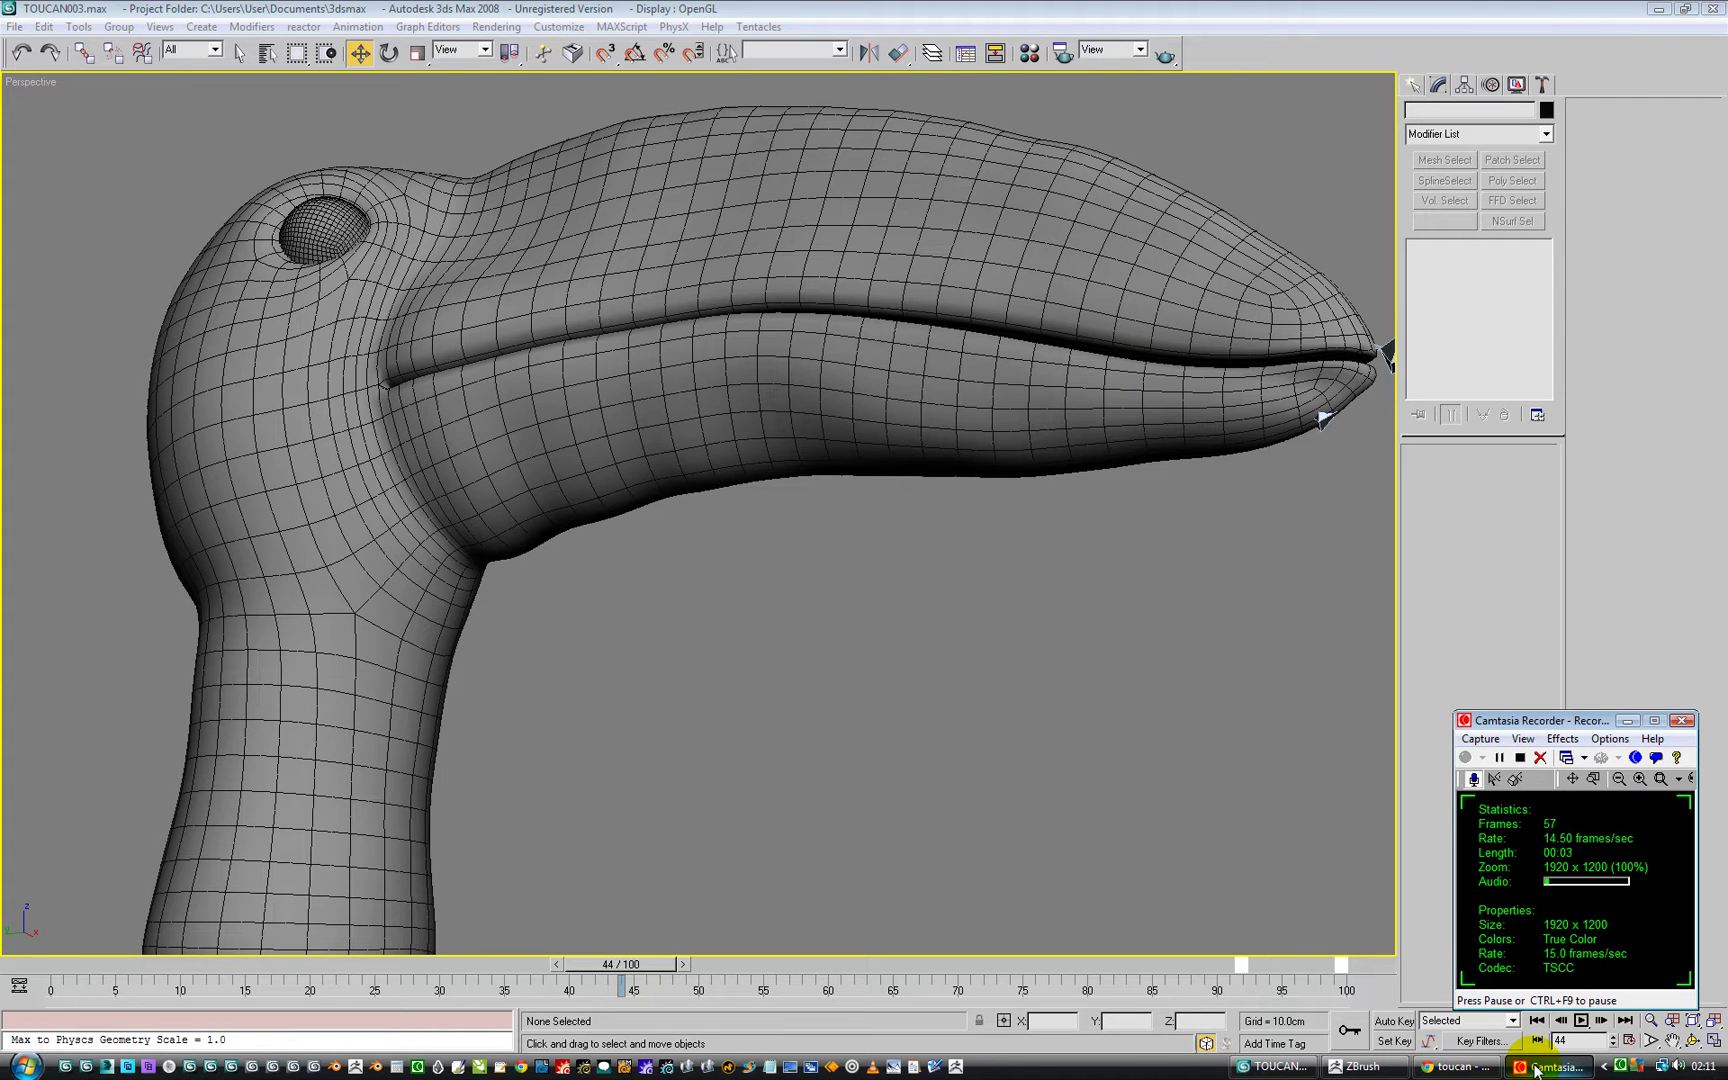
# Minimize the recorder and bring up the toucan head model in ZBrush.
pyautogui.moveTo(1589, 722); pyautogui.dragTo(1595, 760)
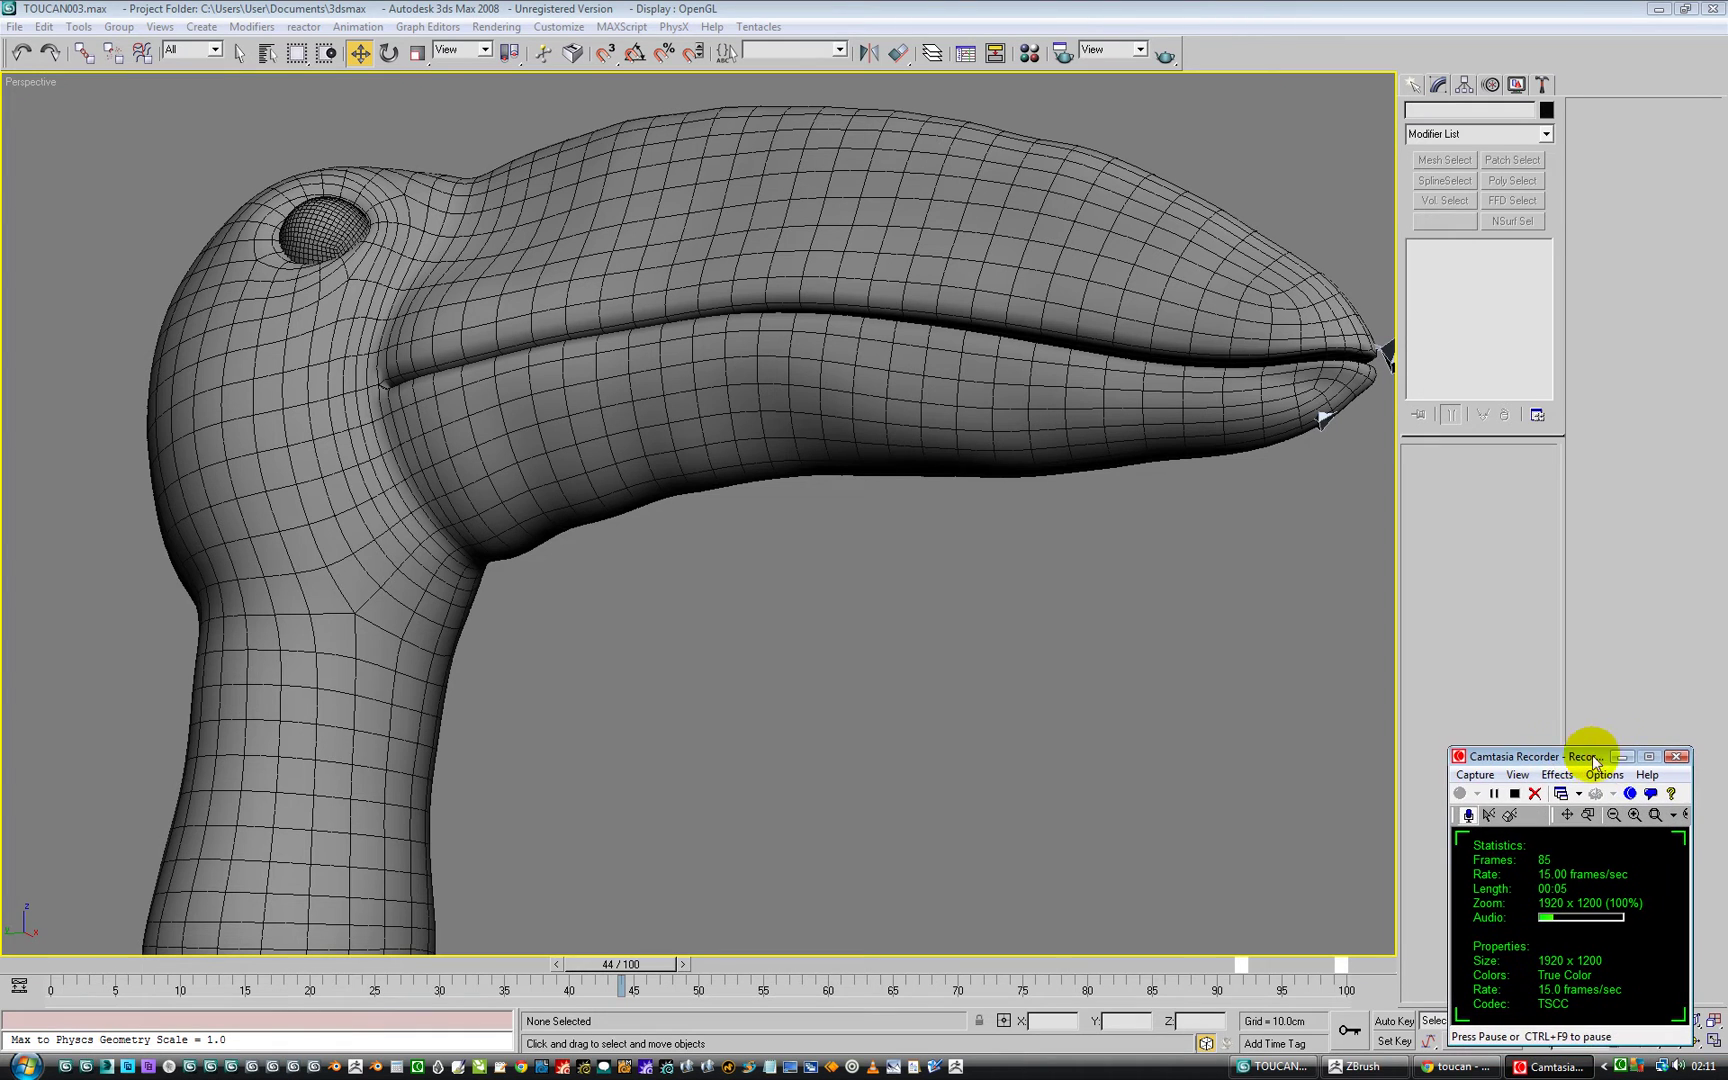
pyautogui.click(1619, 760)
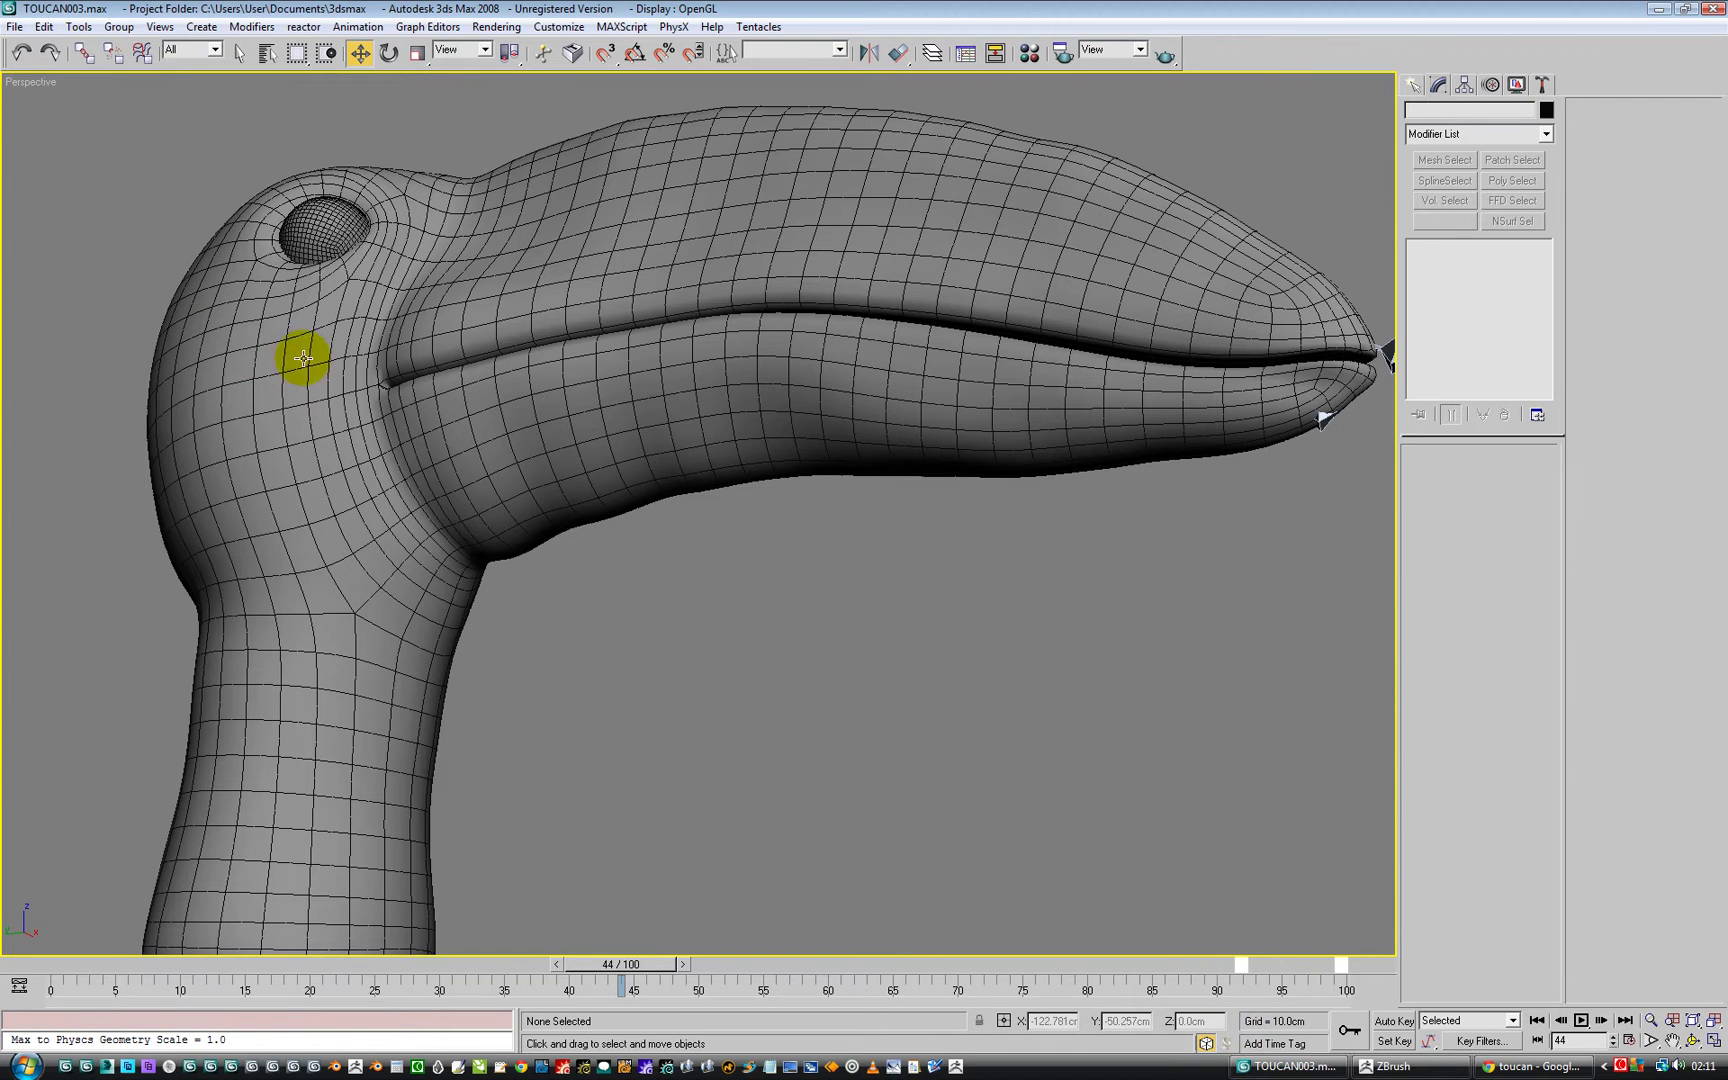
pyautogui.click(1404, 1066)
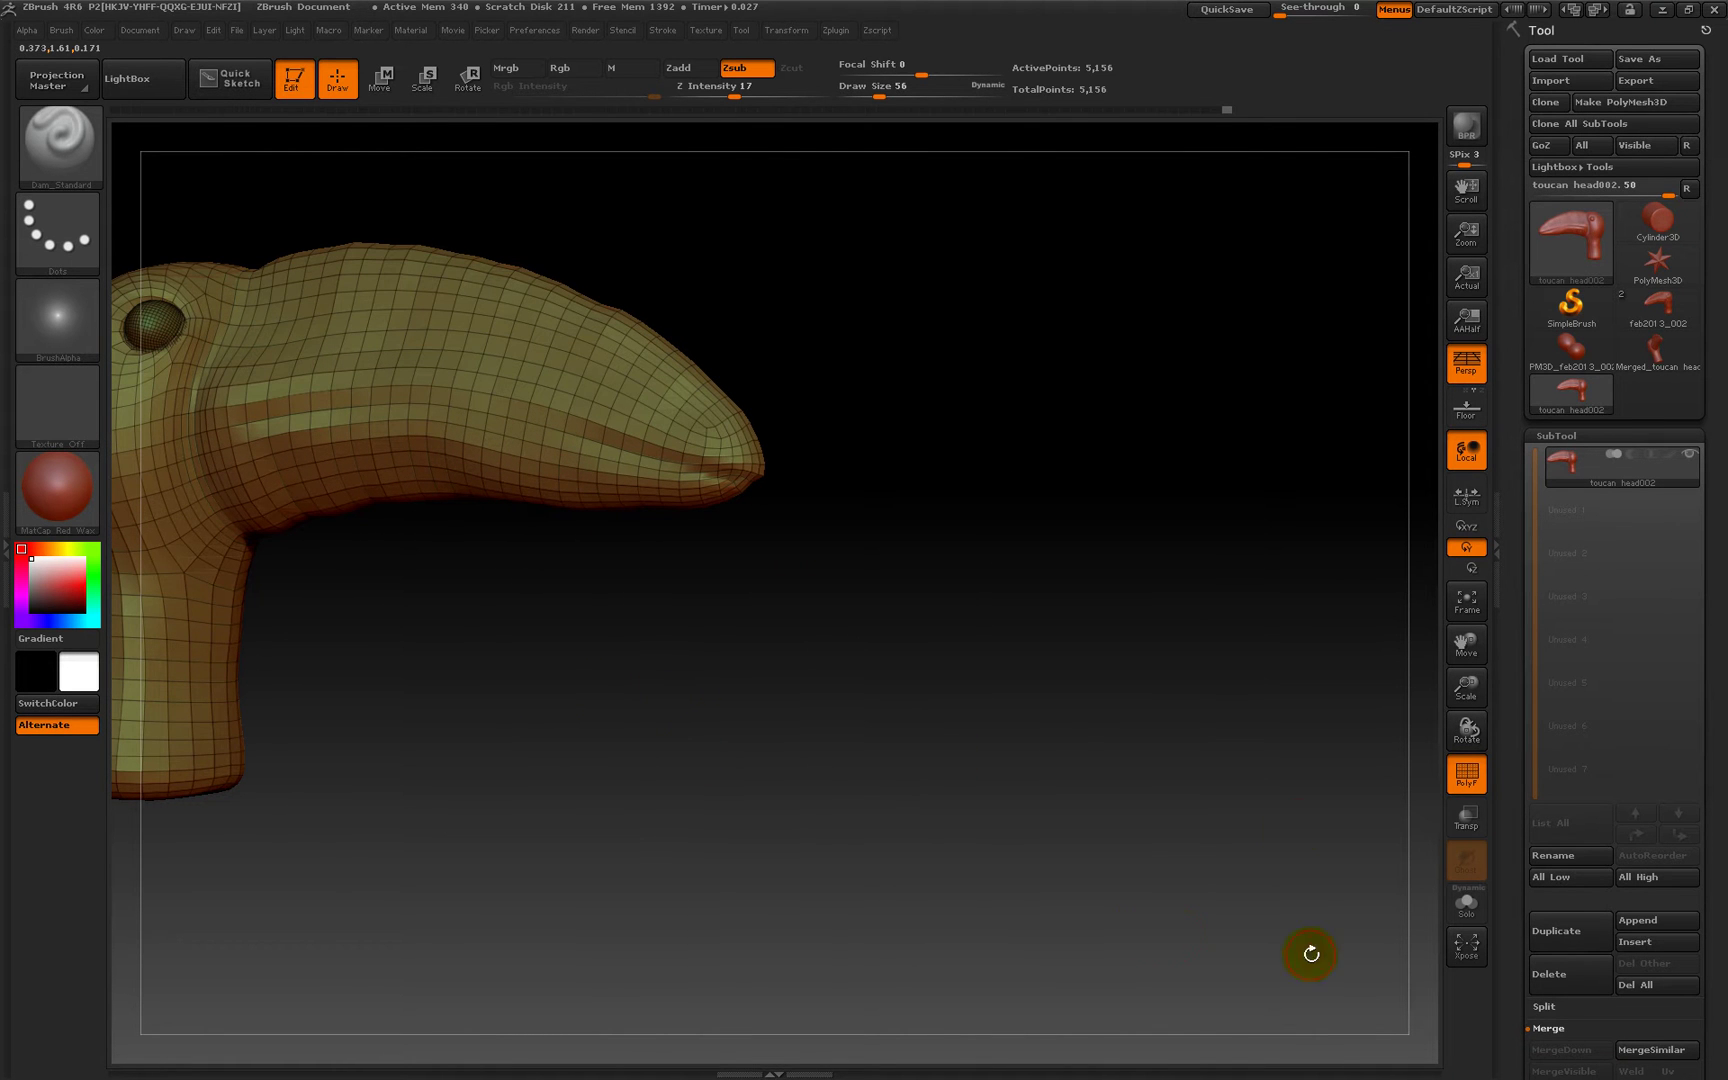
# Pan and rotate the toucan head in ZBrush, view Tool > Geometry options, then return to 3ds Max.
pyautogui.moveTo(1468, 648); pyautogui.dragTo(1650, 677)
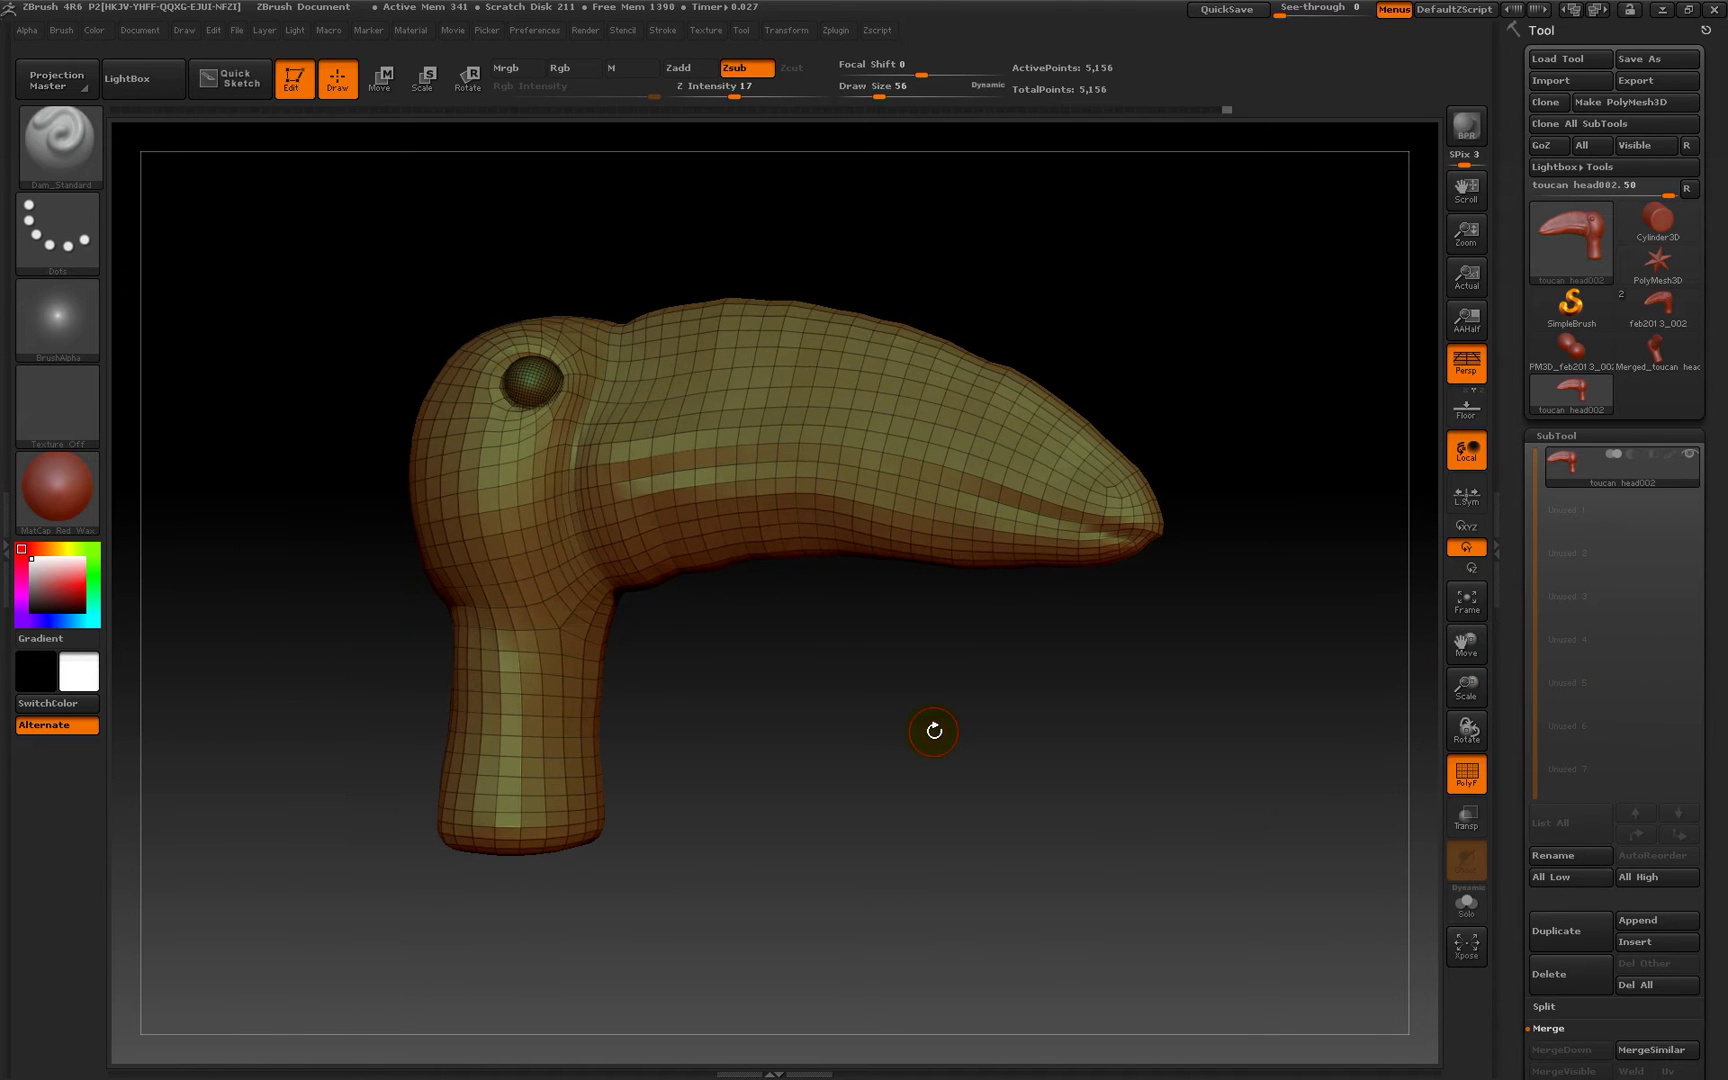
pyautogui.moveTo(933, 731)
pyautogui.mouseDown()
pyautogui.moveTo(792, 776)
pyautogui.moveTo(932, 730)
pyautogui.mouseUp()
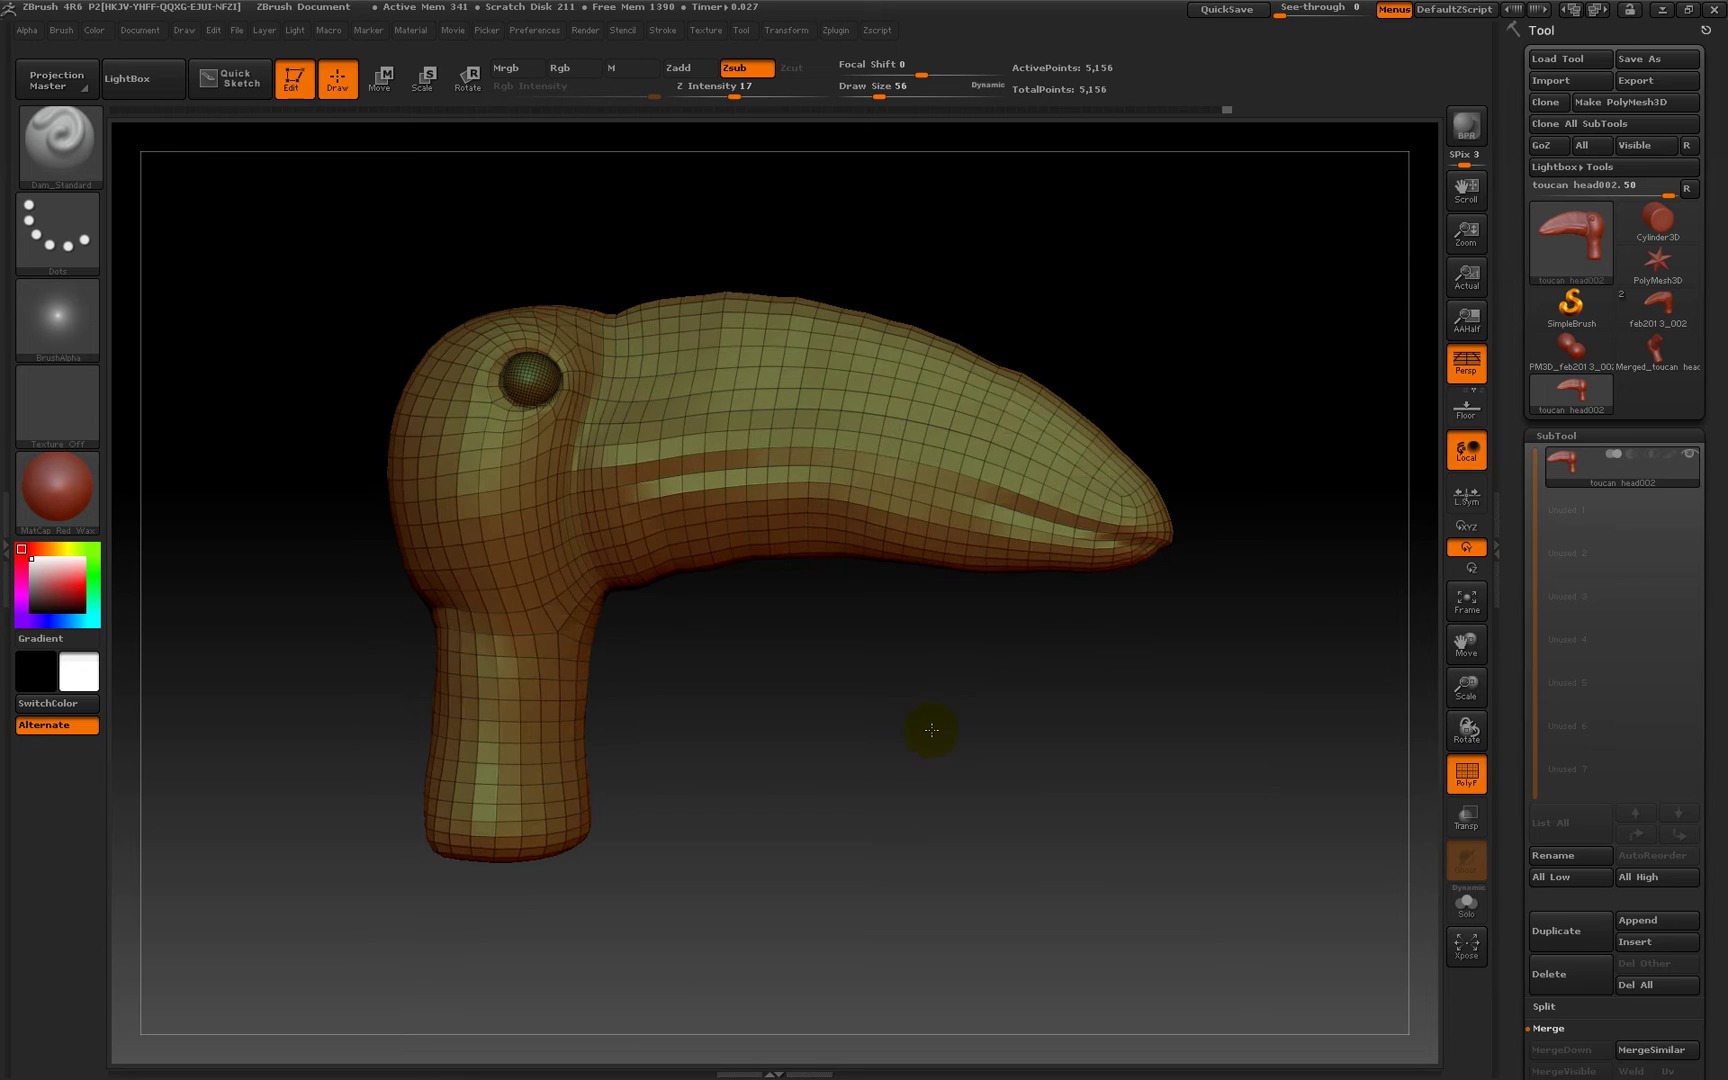
pyautogui.moveTo(1524, 812); pyautogui.dragTo(1530, 671)
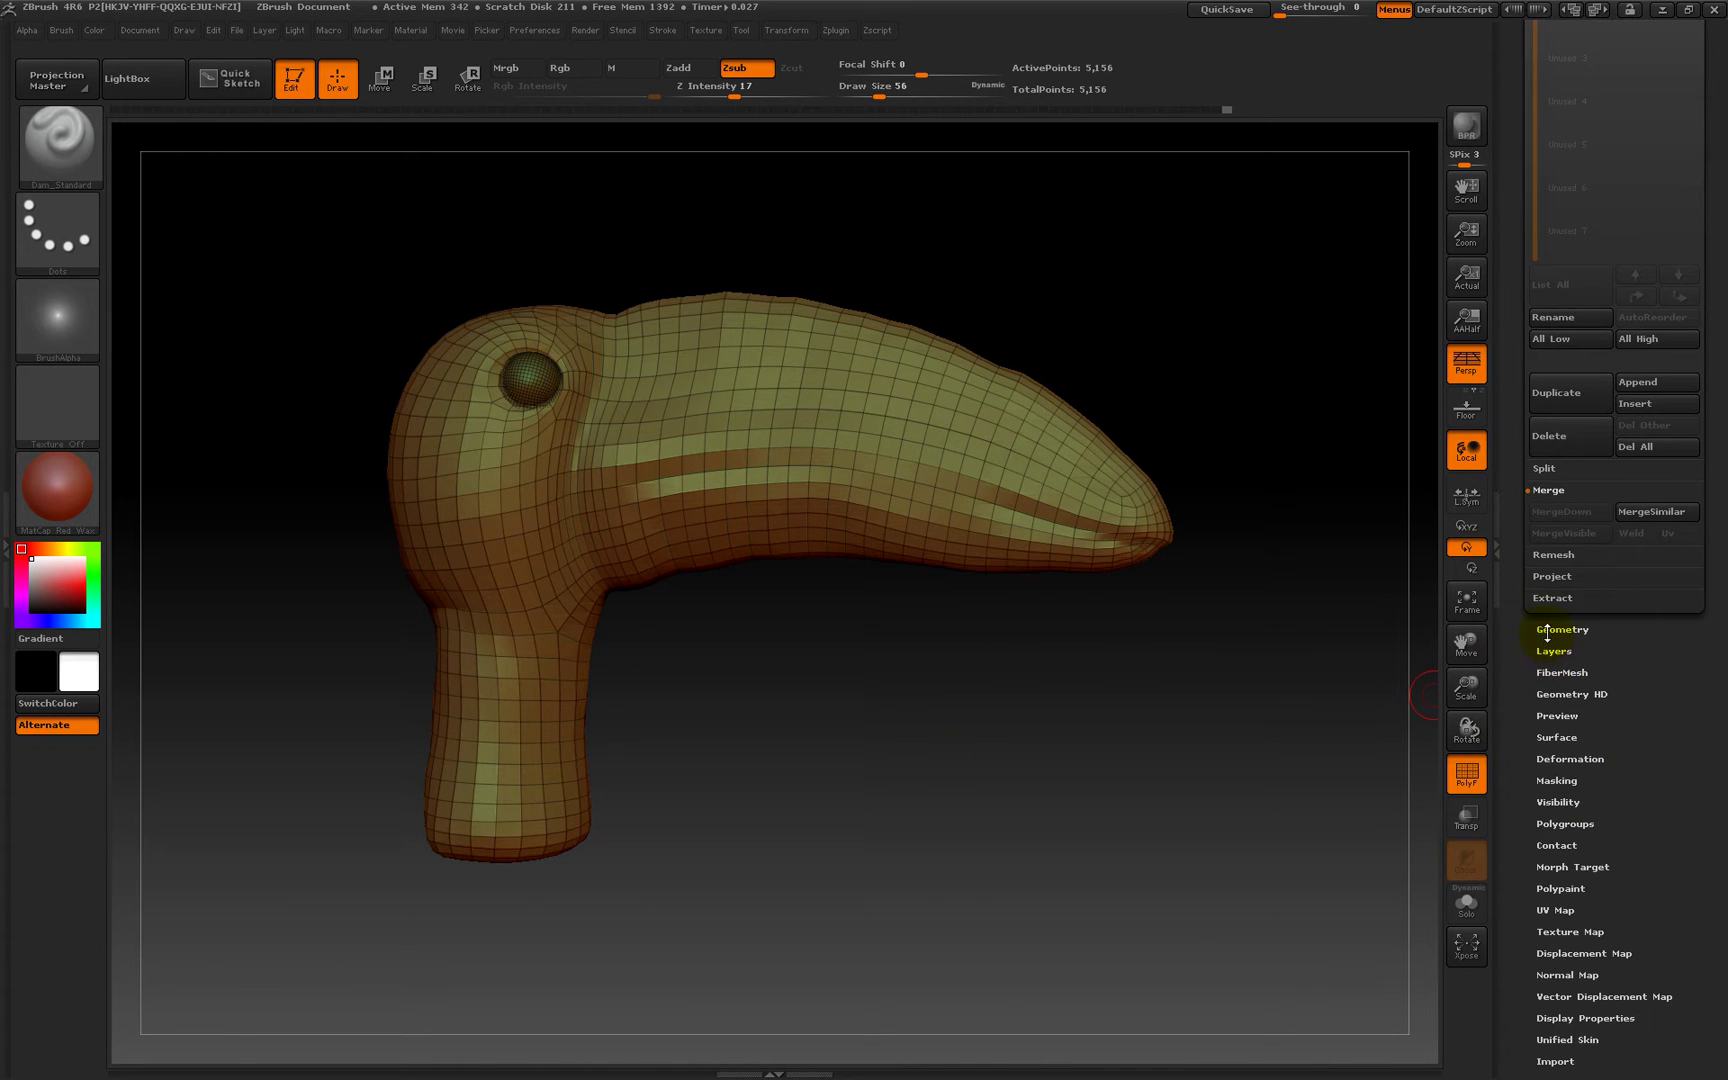
pyautogui.click(1548, 632)
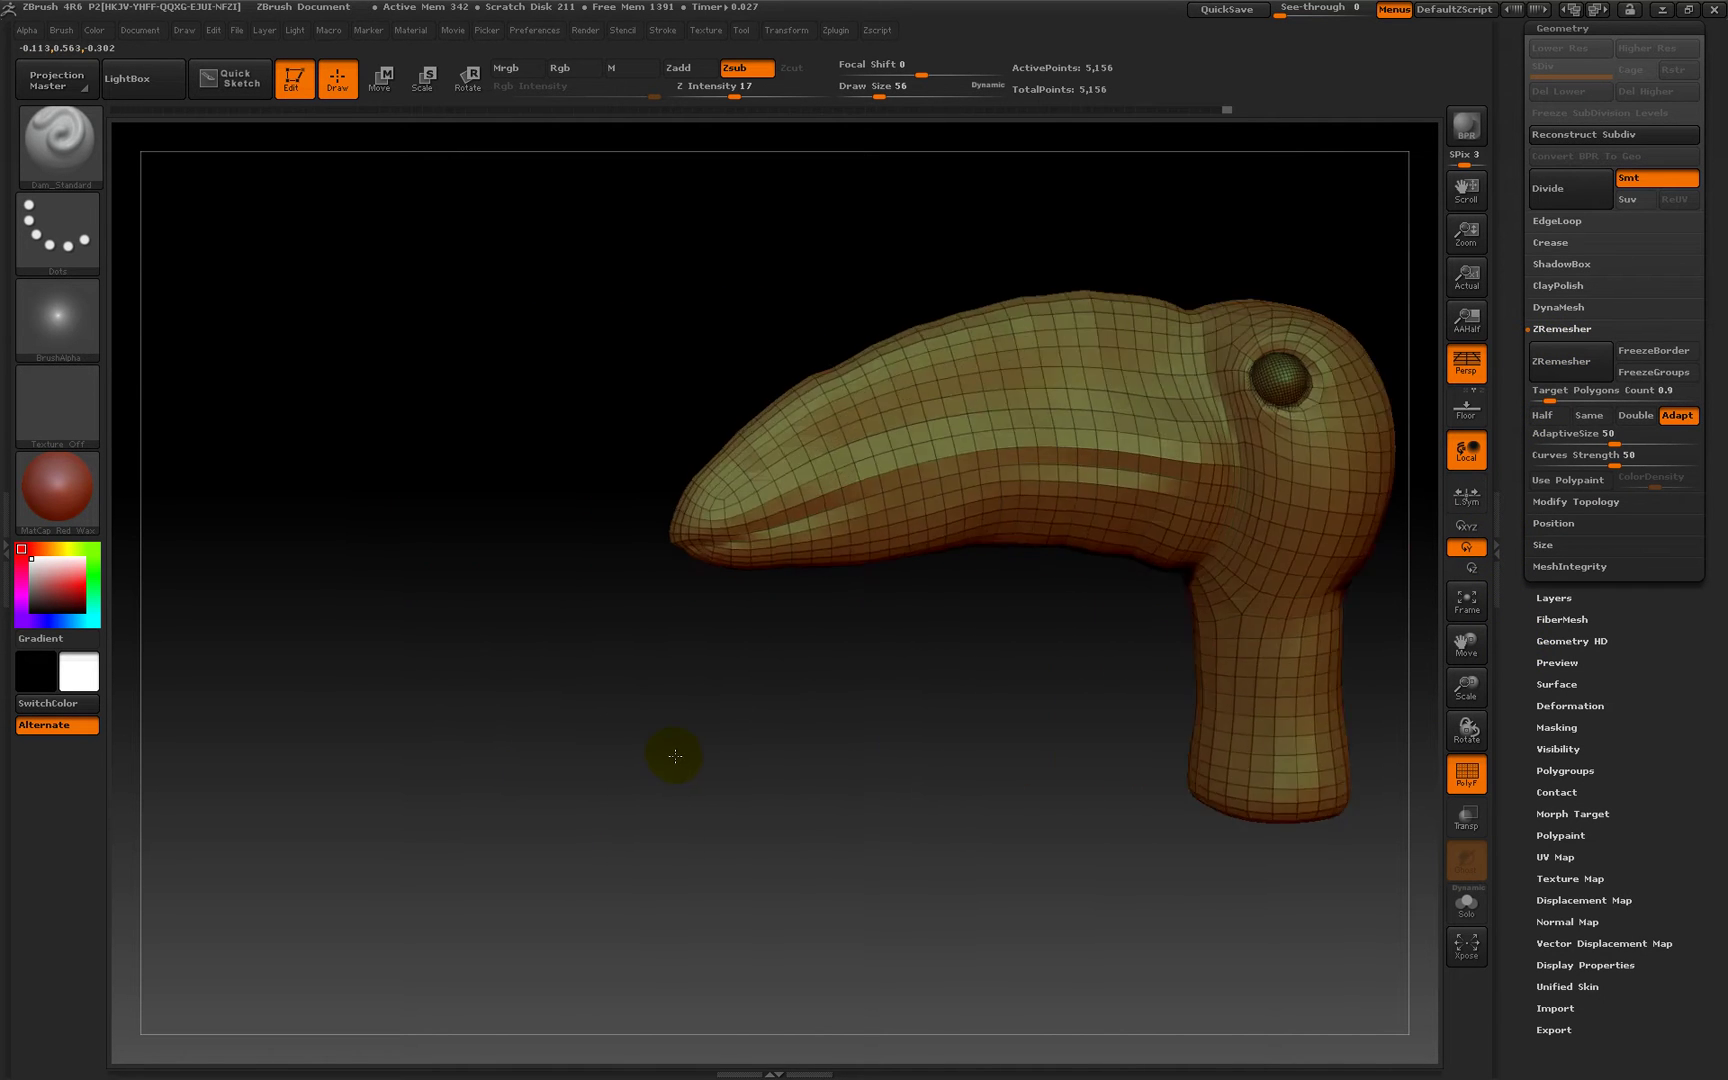
pyautogui.moveTo(824, 749)
pyautogui.mouseDown()
pyautogui.moveTo(809, 755)
pyautogui.moveTo(828, 733)
pyautogui.mouseUp()
pyautogui.click(1663, 11)
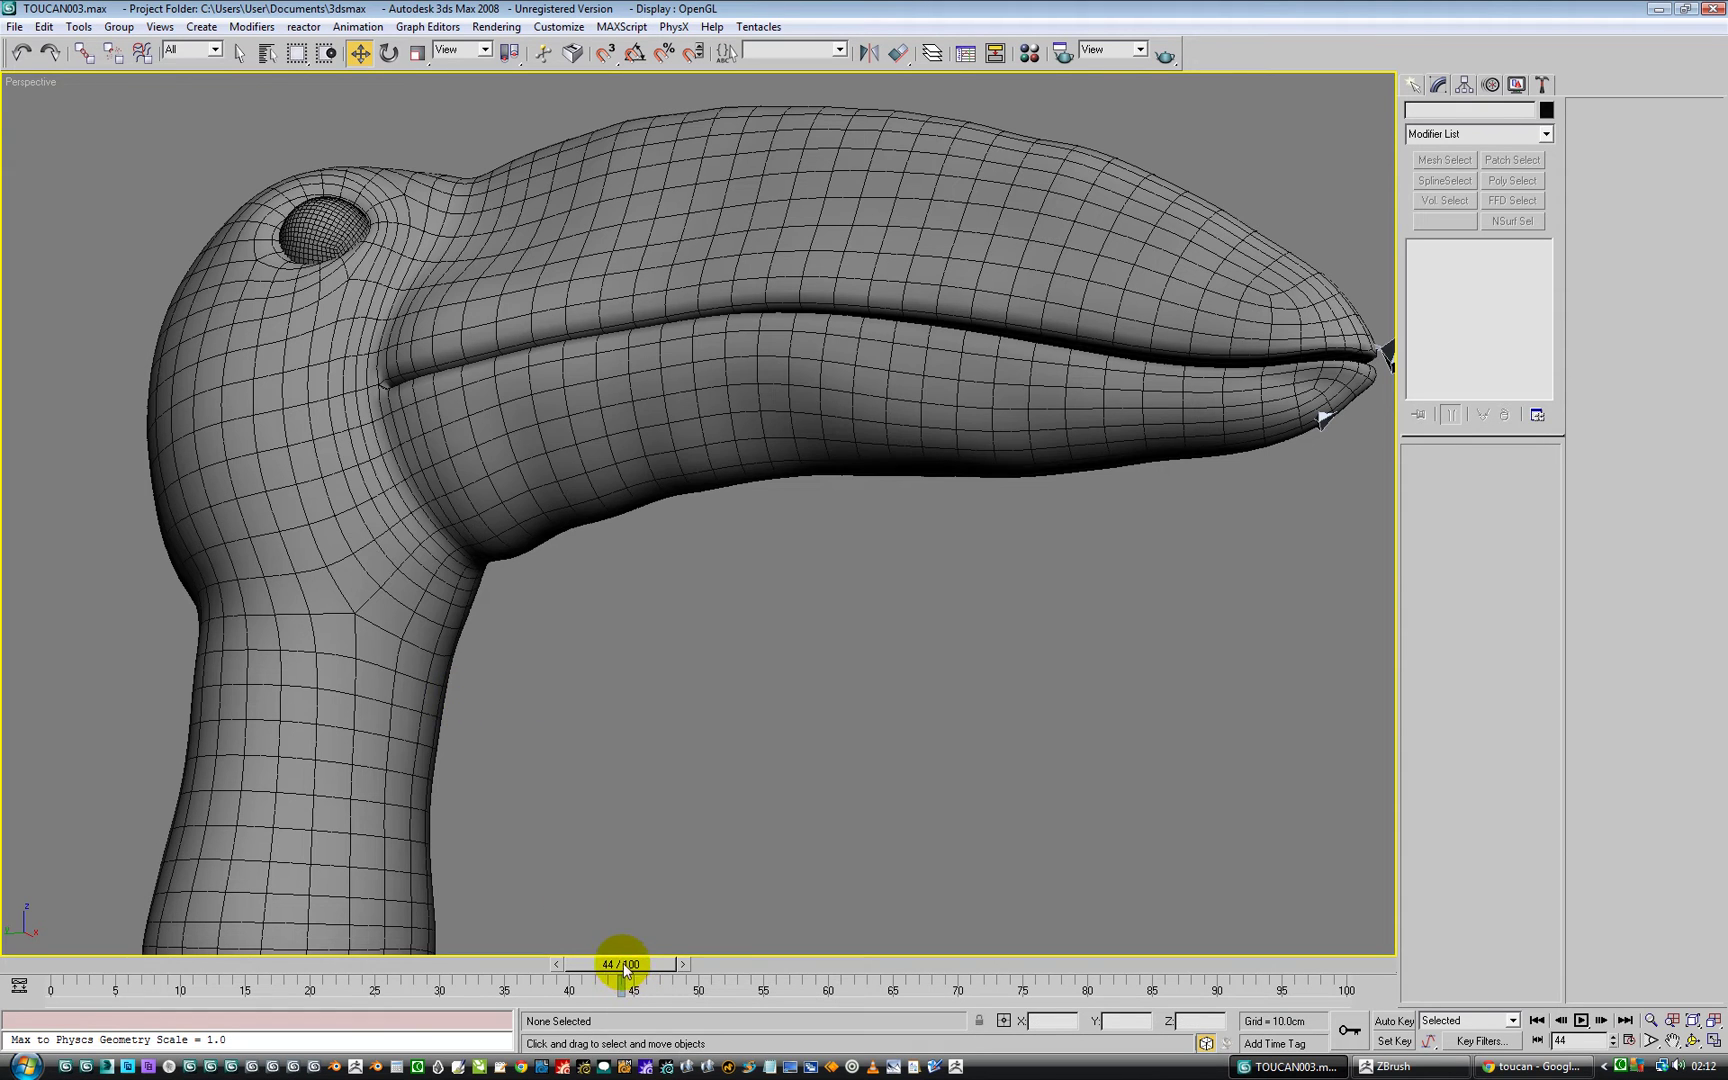
# Go to frame 26 and orbit the Perspective view around the wide-open lower beak.
pyautogui.moveTo(619, 963); pyautogui.dragTo(387, 967)
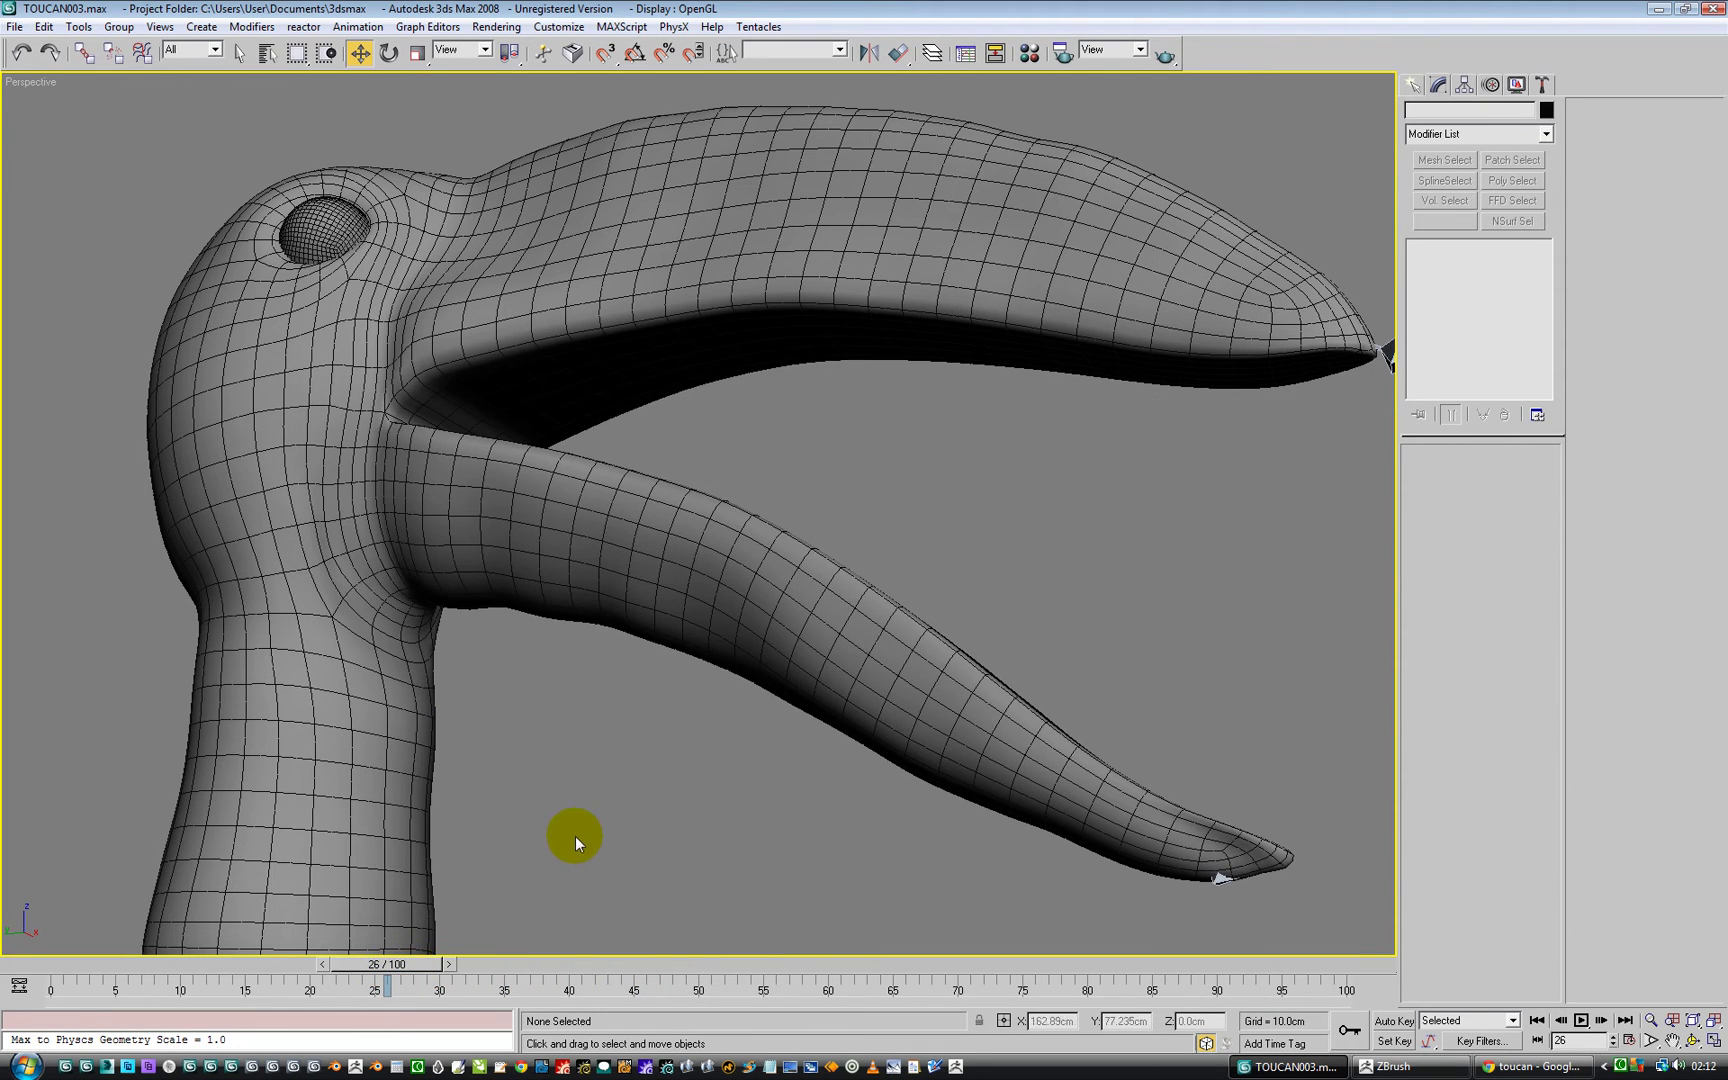
pyautogui.moveTo(616, 730)
pyautogui.keyDown('alt'); pyautogui.mouseDown(button='middle')
pyautogui.moveTo(568, 706)
pyautogui.moveTo(557, 788)
pyautogui.mouseUp(button='middle'); pyautogui.keyUp('alt')
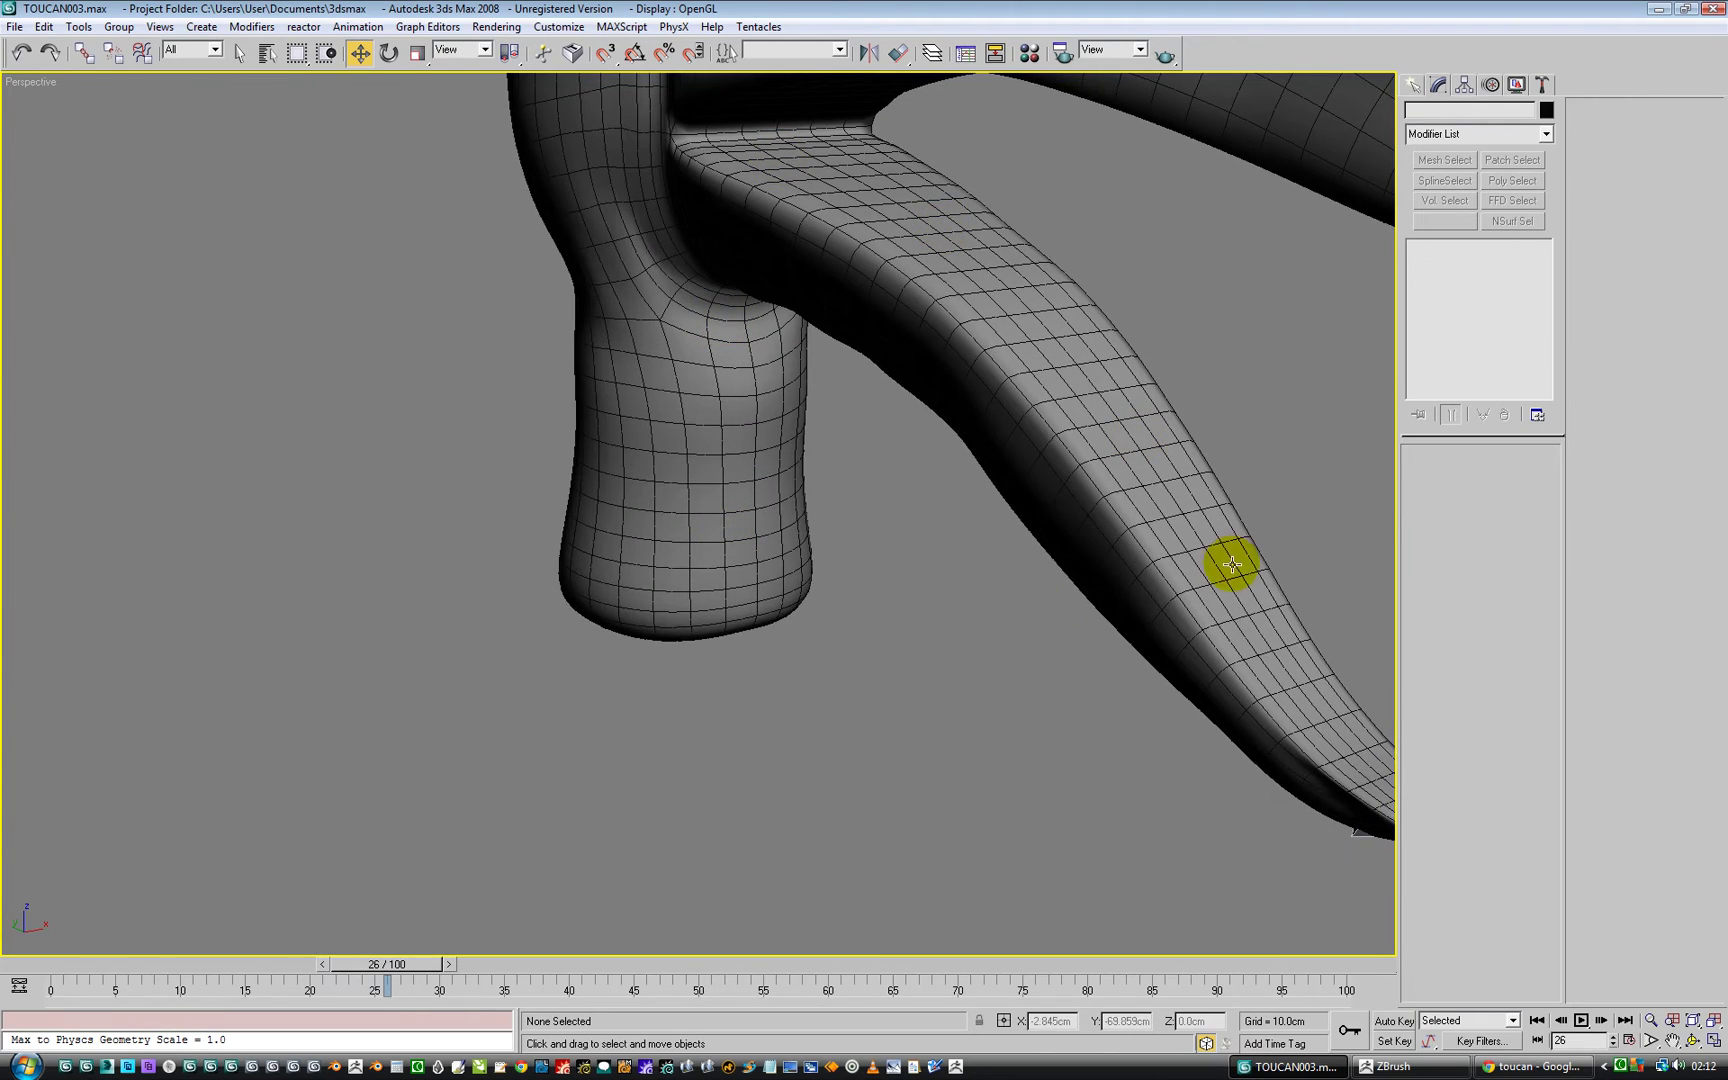
pyautogui.moveTo(668, 729)
pyautogui.keyDown('alt'); pyautogui.mouseDown(button='middle')
pyautogui.moveTo(721, 598)
pyautogui.moveTo(775, 567)
pyautogui.moveTo(831, 588)
pyautogui.moveTo(774, 577)
pyautogui.moveTo(781, 667)
pyautogui.mouseUp(button='middle'); pyautogui.keyUp('alt')
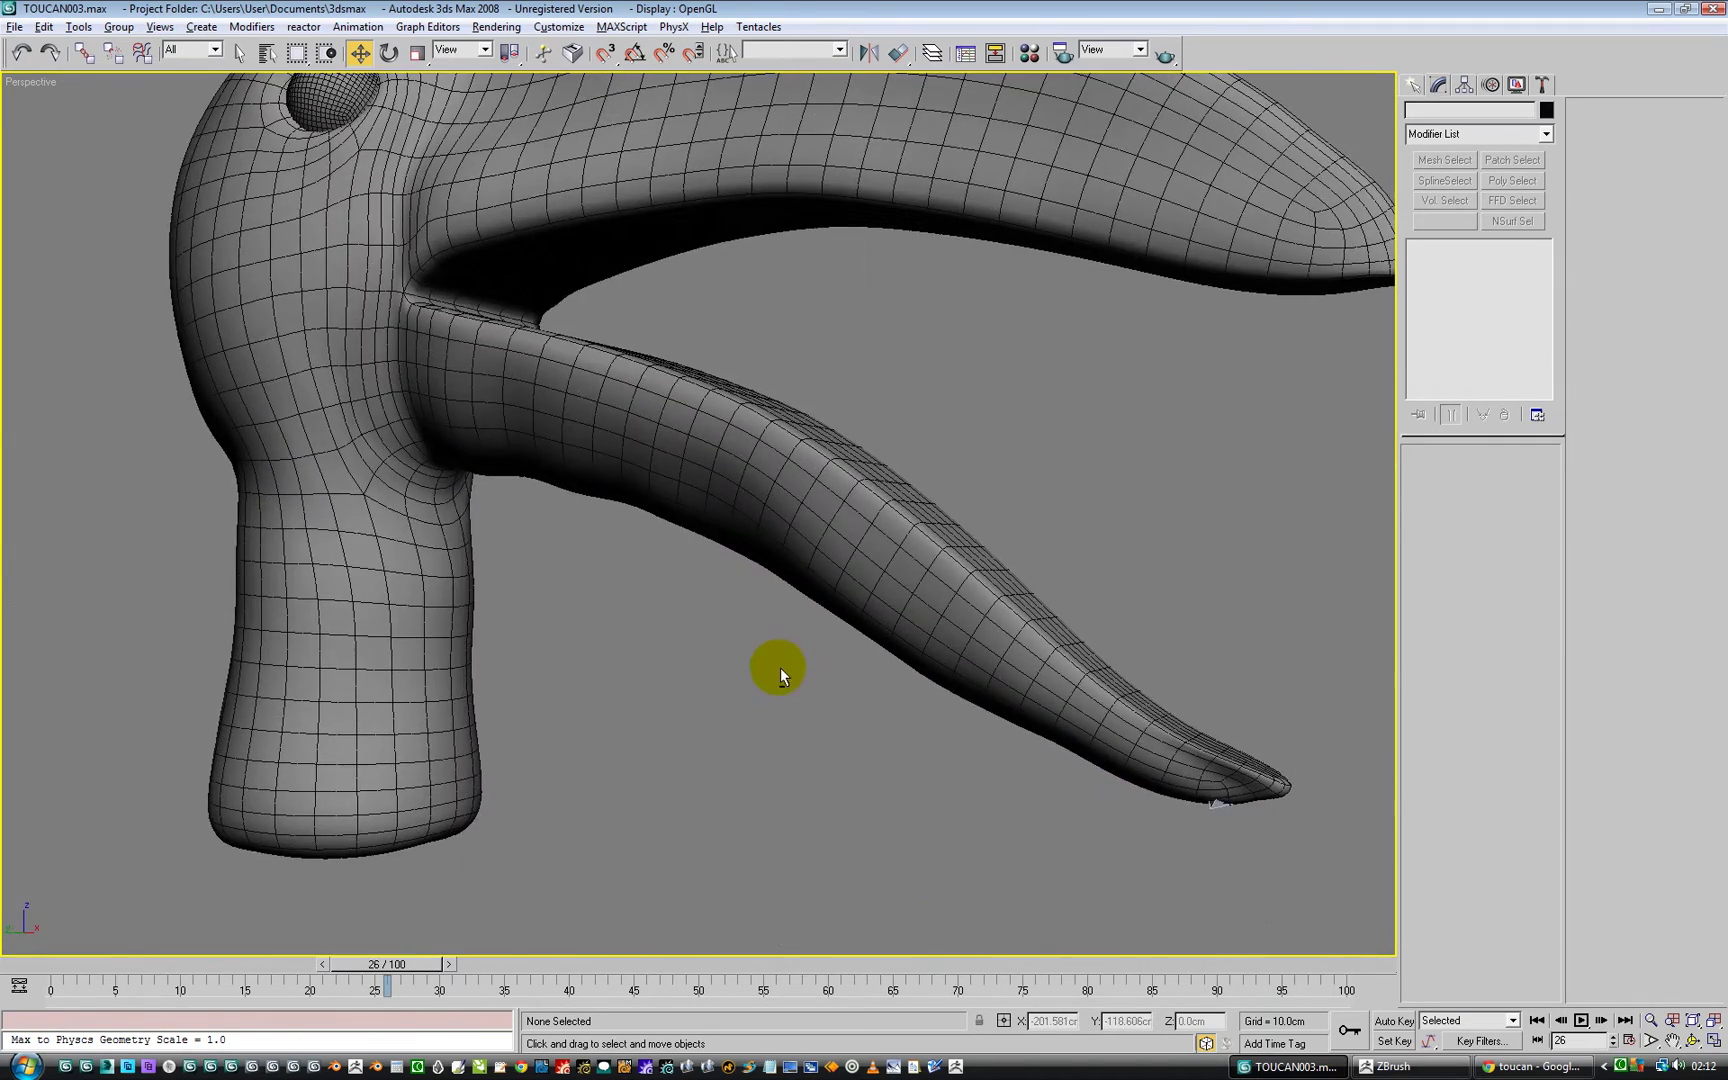
pyautogui.scroll(-3, 764, 483)
pyautogui.scroll(2, 514, 664)
pyautogui.scroll(-1, 495, 653)
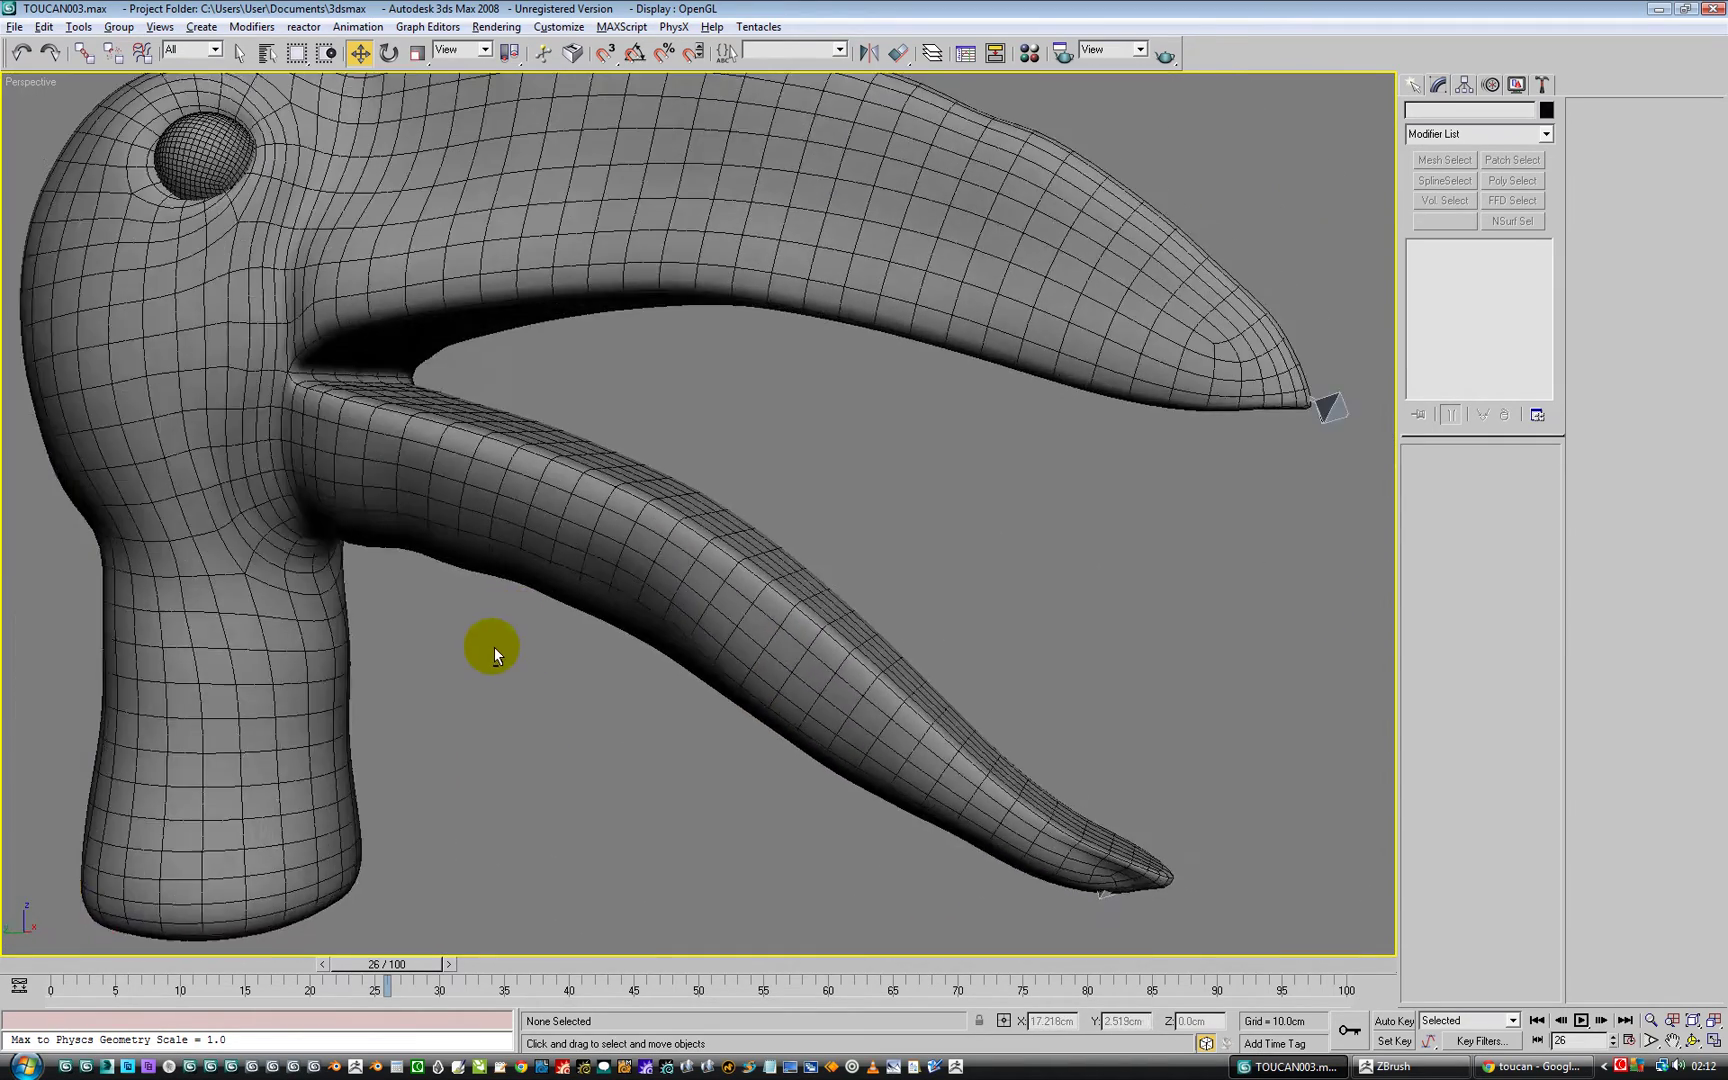
pyautogui.scroll(1, 494, 646)
pyautogui.moveTo(491, 625); pyautogui.dragTo(536, 636, button='middle')
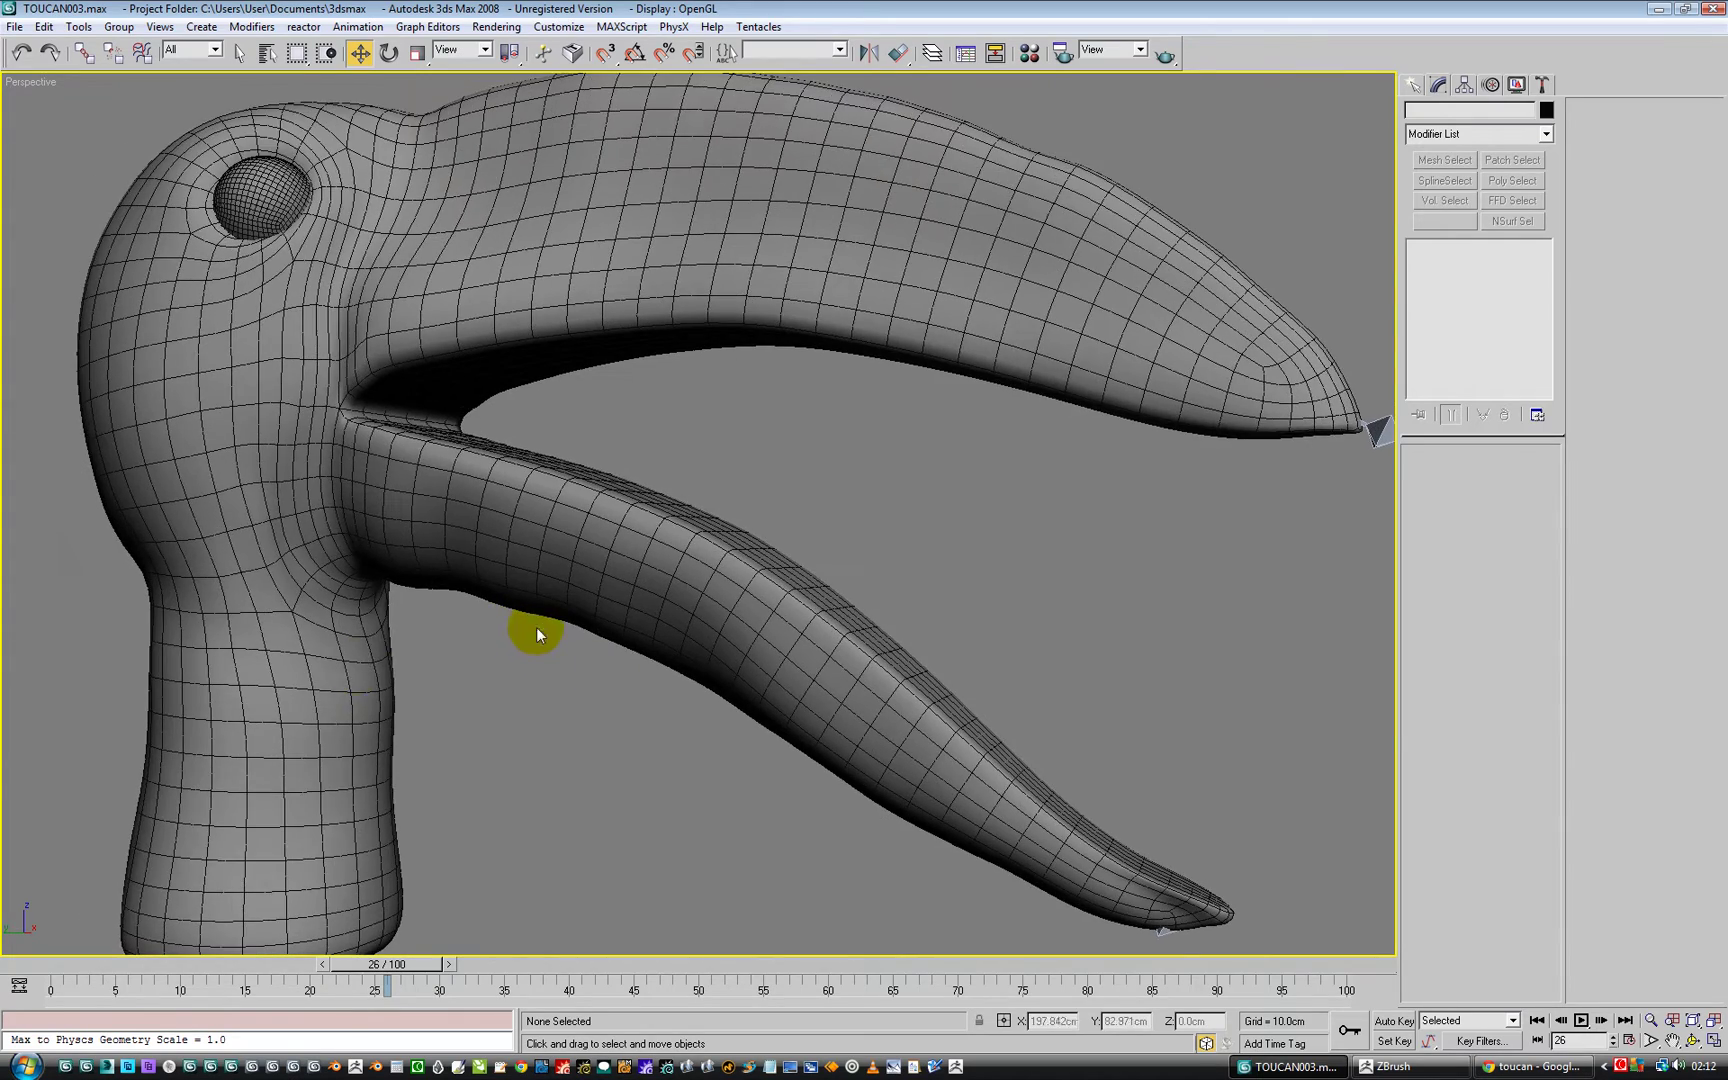
pyautogui.click(334, 671)
pyautogui.hotkey('alt', 'x')
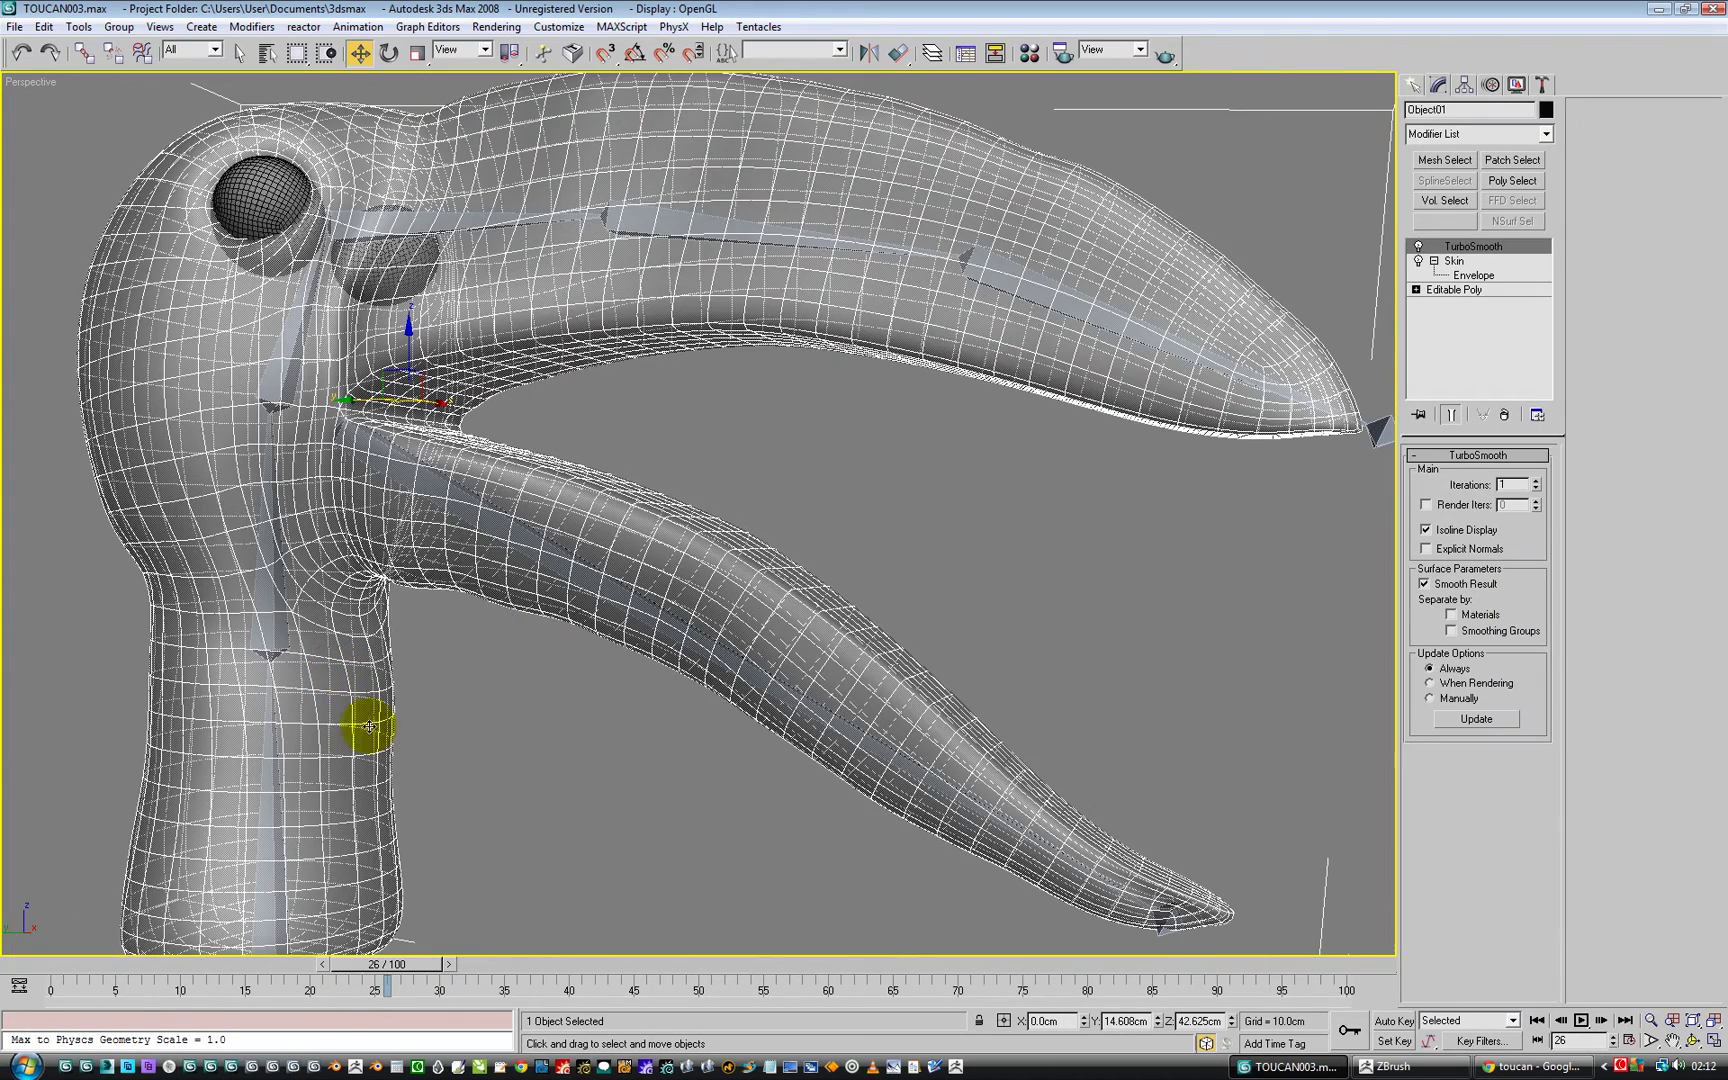
pyautogui.keyDown('alt'); pyautogui.moveTo(480, 839); pyautogui.dragTo(475, 789, button='middle'); pyautogui.keyUp('alt')
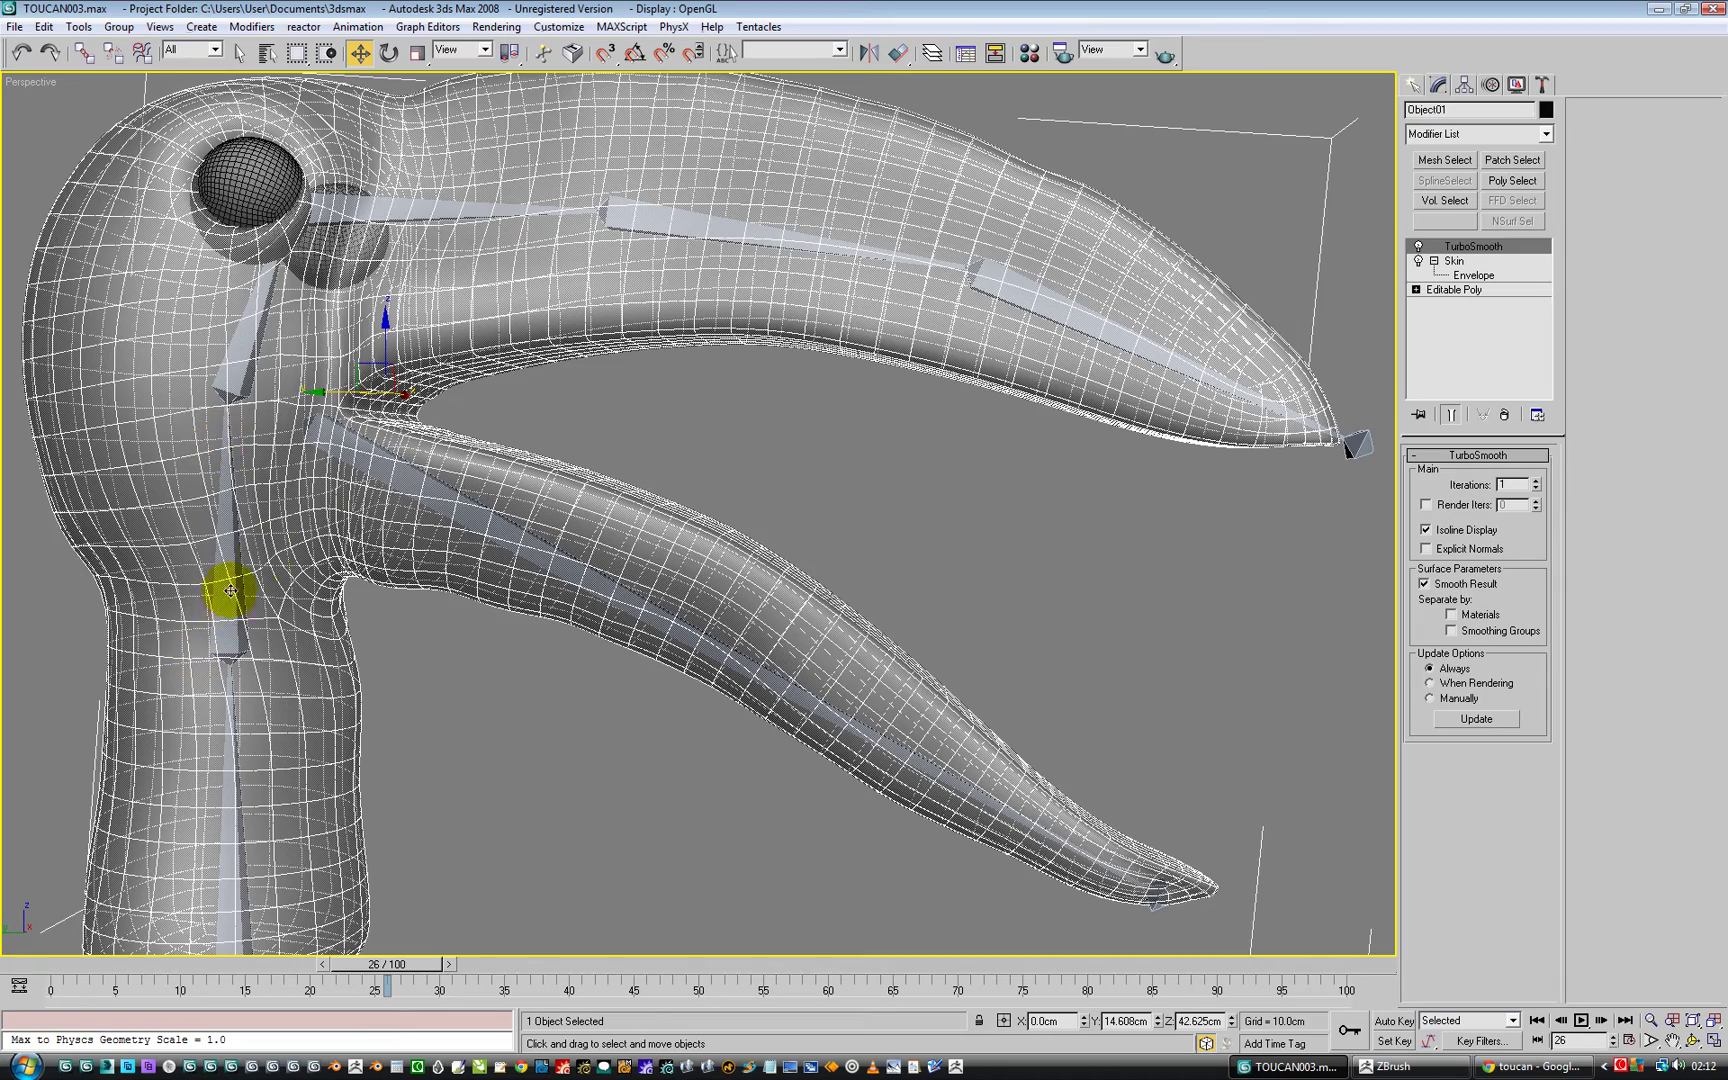
pyautogui.moveTo(266, 554)
pyautogui.keyDown('alt'); pyautogui.mouseDown(button='middle')
pyautogui.moveTo(230, 537)
pyautogui.moveTo(252, 562)
pyautogui.mouseUp(button='middle'); pyautogui.keyUp('alt')
# Deselect the head and scrub from the first frames to frame 35 where the beak opens.
pyautogui.click(119, 623)
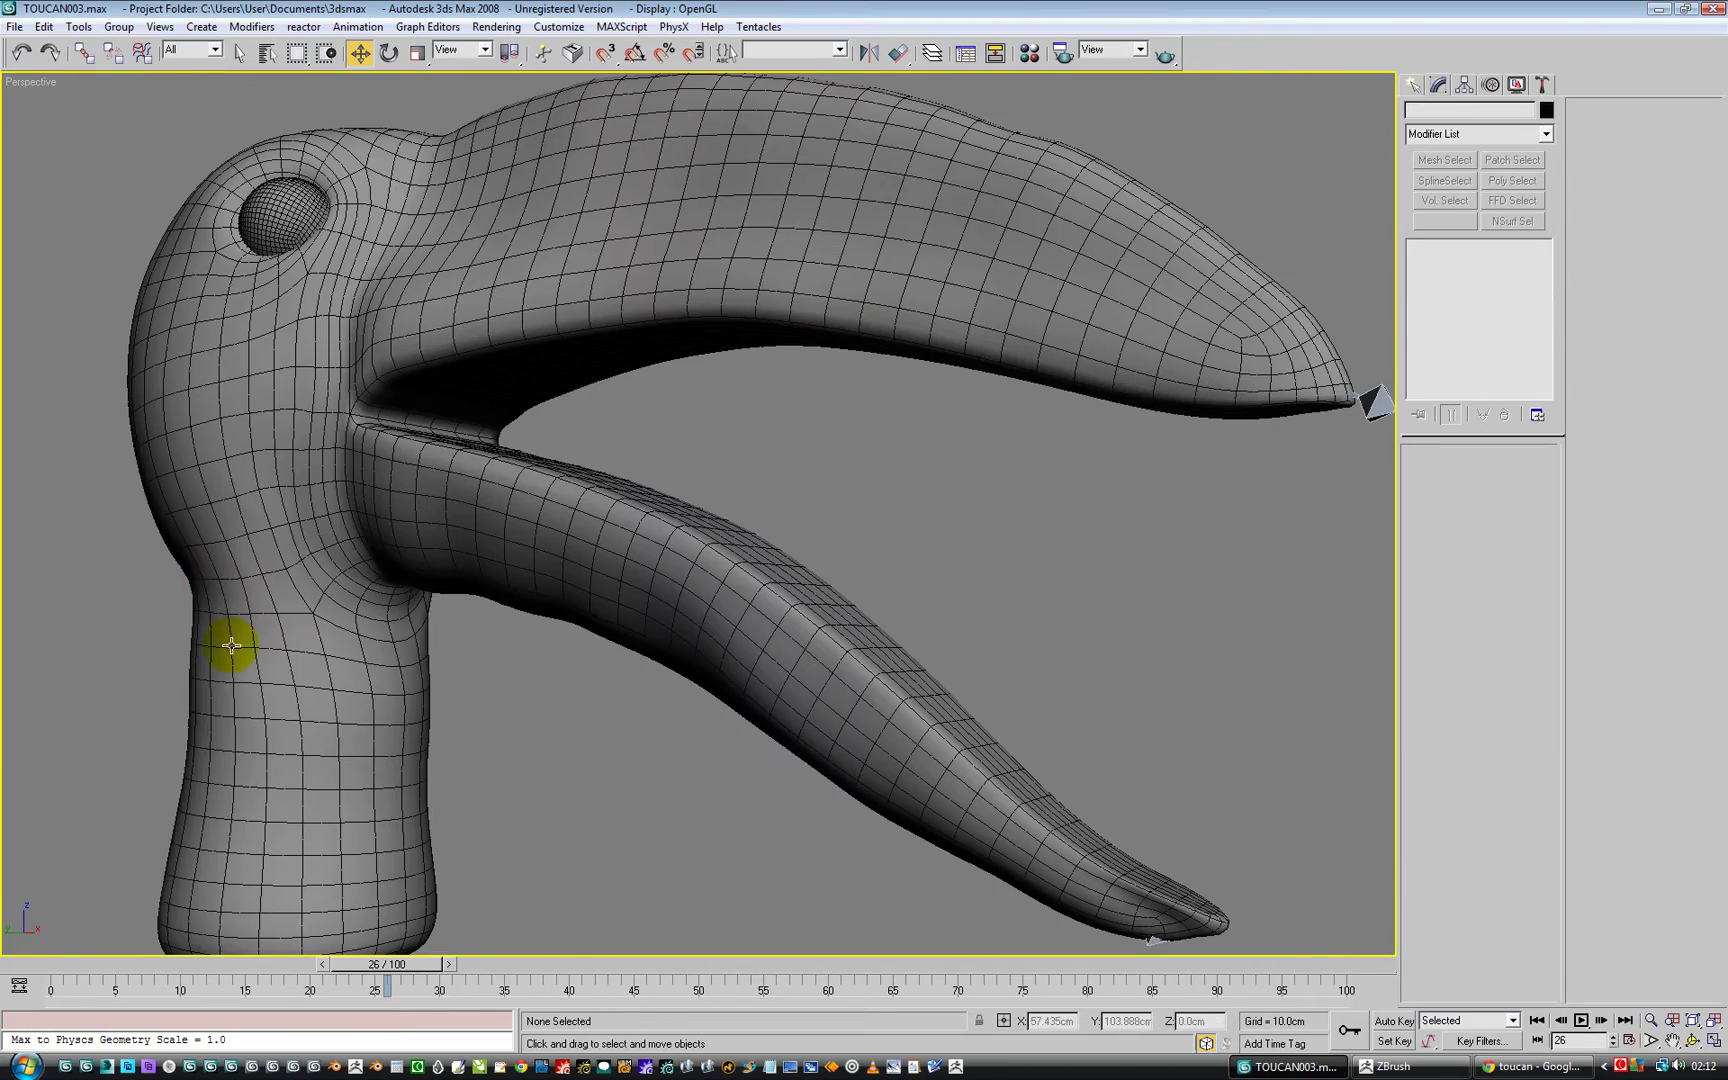
pyautogui.moveTo(358, 959)
pyautogui.mouseDown()
pyautogui.moveTo(97, 956)
pyautogui.moveTo(133, 963)
pyautogui.mouseUp()
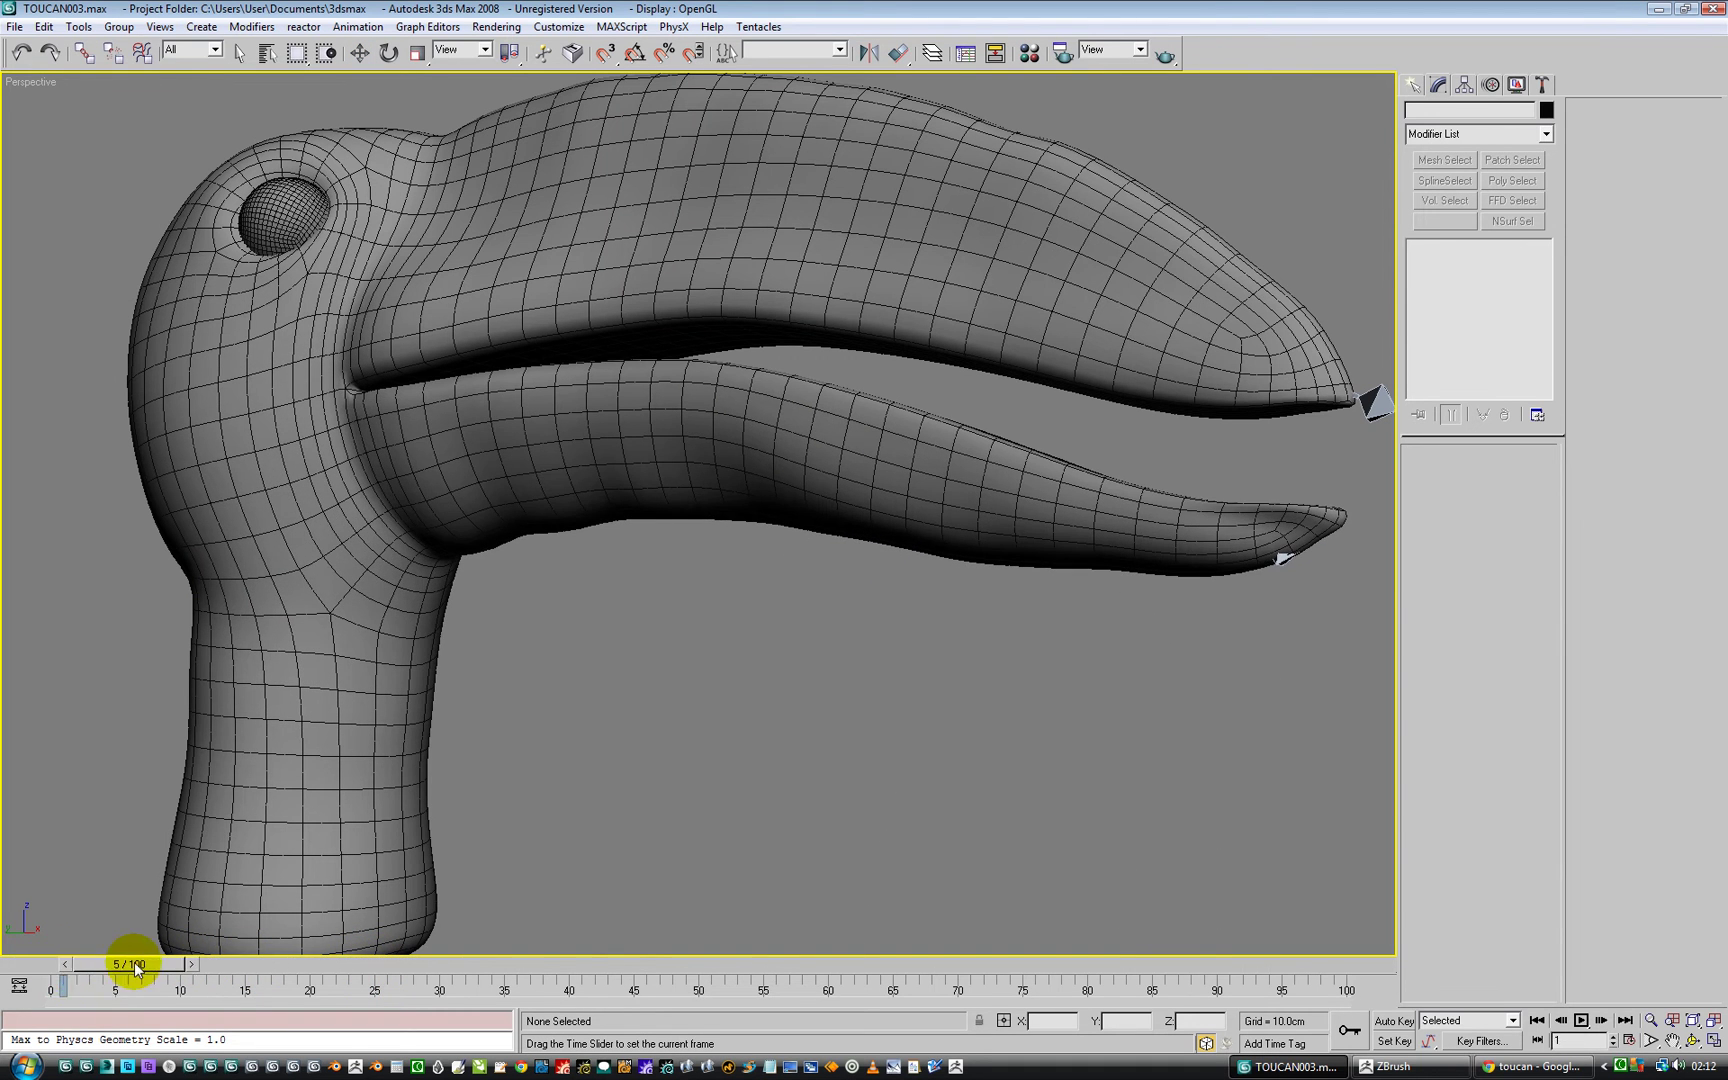
pyautogui.moveTo(5, 967)
pyautogui.mouseDown()
pyautogui.moveTo(521, 964)
pyautogui.moveTo(33, 968)
pyautogui.mouseUp()
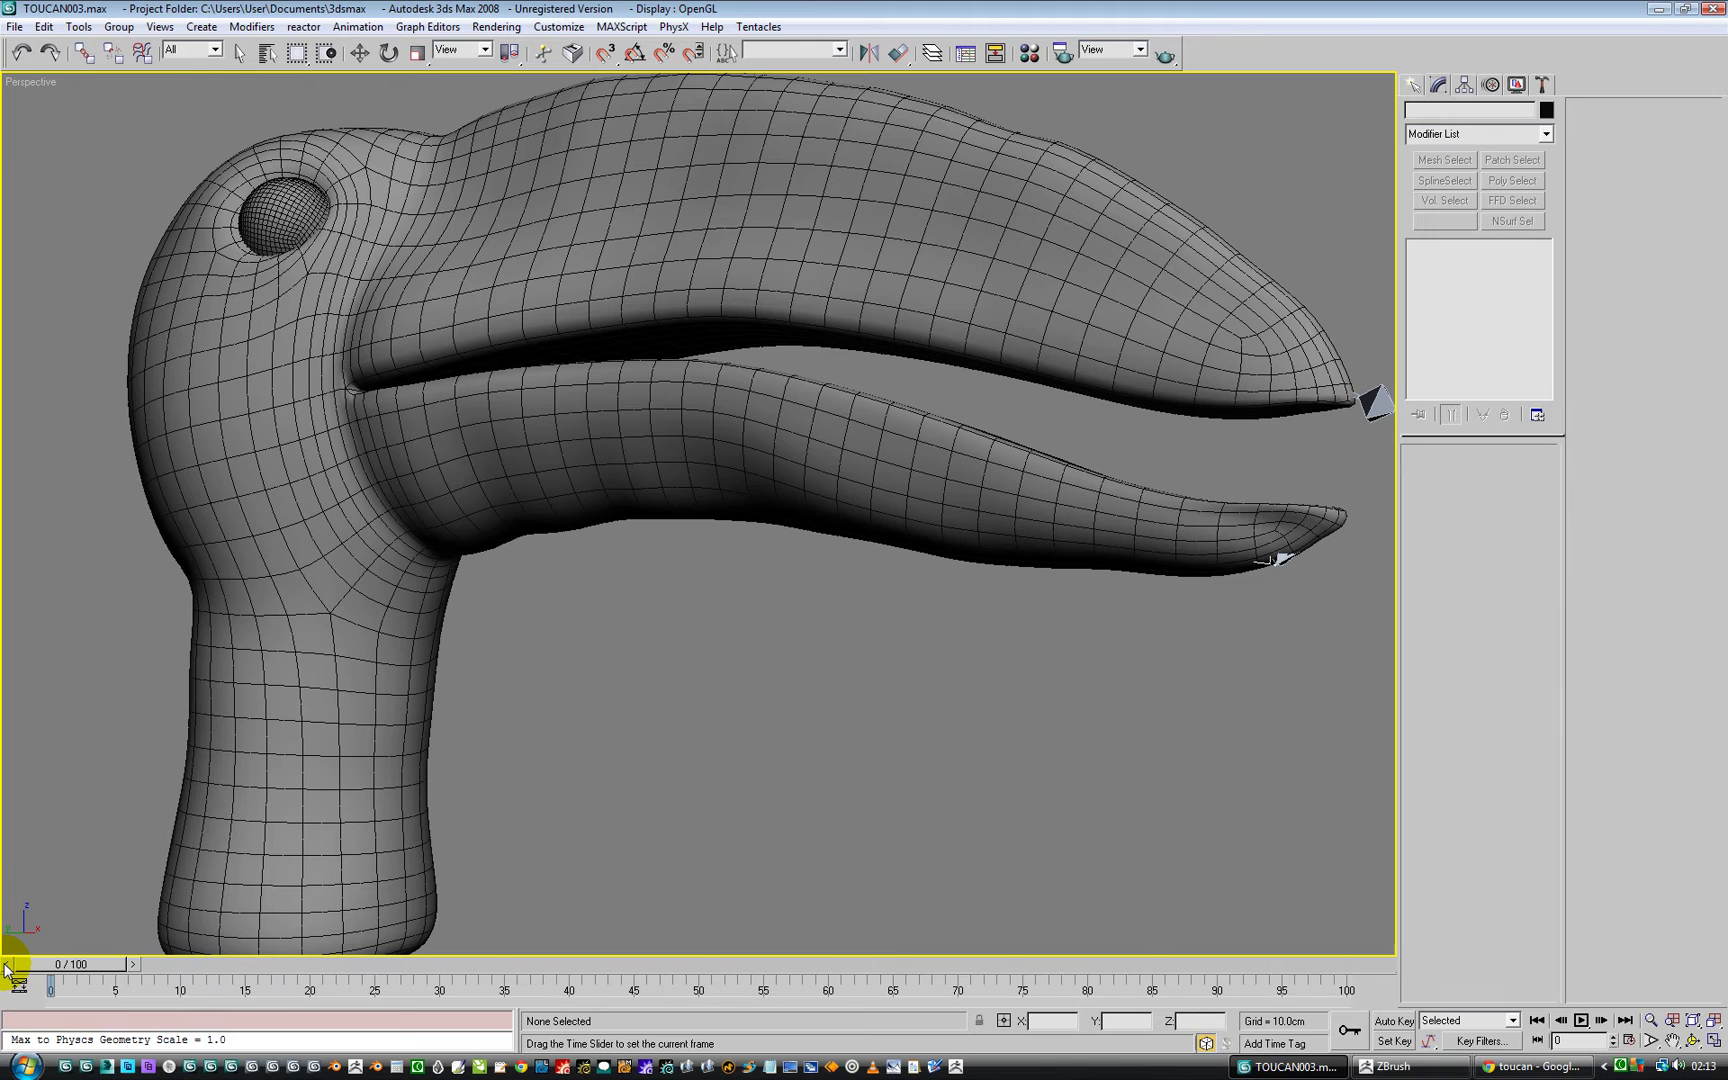
pyautogui.moveTo(6, 967)
pyautogui.mouseDown()
pyautogui.moveTo(504, 961)
pyautogui.moveTo(1009, 900)
pyautogui.moveTo(1365, 941)
pyautogui.moveTo(1243, 965)
pyautogui.moveTo(1215, 957)
pyautogui.moveTo(1319, 945)
pyautogui.moveTo(1160, 959)
pyautogui.moveTo(957, 936)
pyautogui.moveTo(1367, 903)
pyautogui.moveTo(1206, 915)
pyautogui.moveTo(1087, 884)
pyautogui.moveTo(1185, 883)
pyautogui.moveTo(1129, 889)
pyautogui.mouseUp()
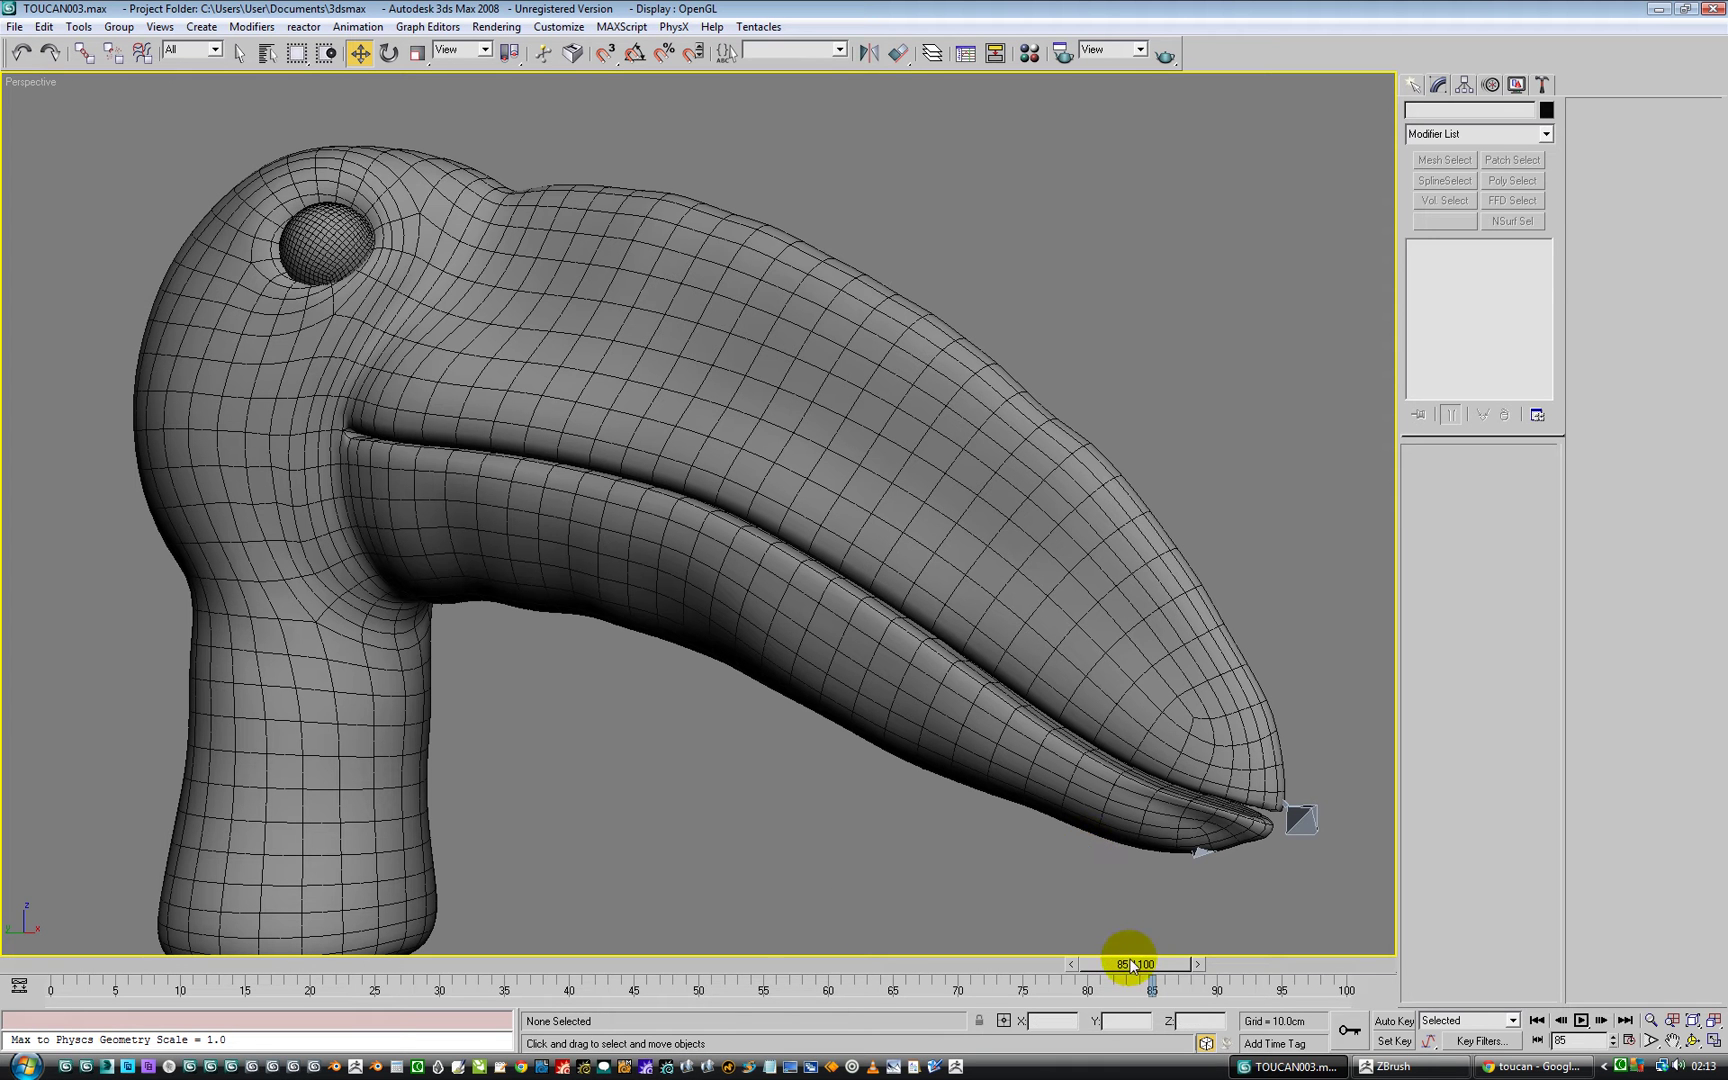
# Scrub frames 80–100 to review the head twist, ending on frame 86 with Select and Move active.
pyautogui.moveTo(1129, 967)
pyautogui.mouseDown()
pyautogui.moveTo(893, 986)
pyautogui.moveTo(1166, 964)
pyautogui.moveTo(1406, 980)
pyautogui.moveTo(596, 1025)
pyautogui.moveTo(1333, 954)
pyautogui.mouseUp()
pyautogui.press('w')
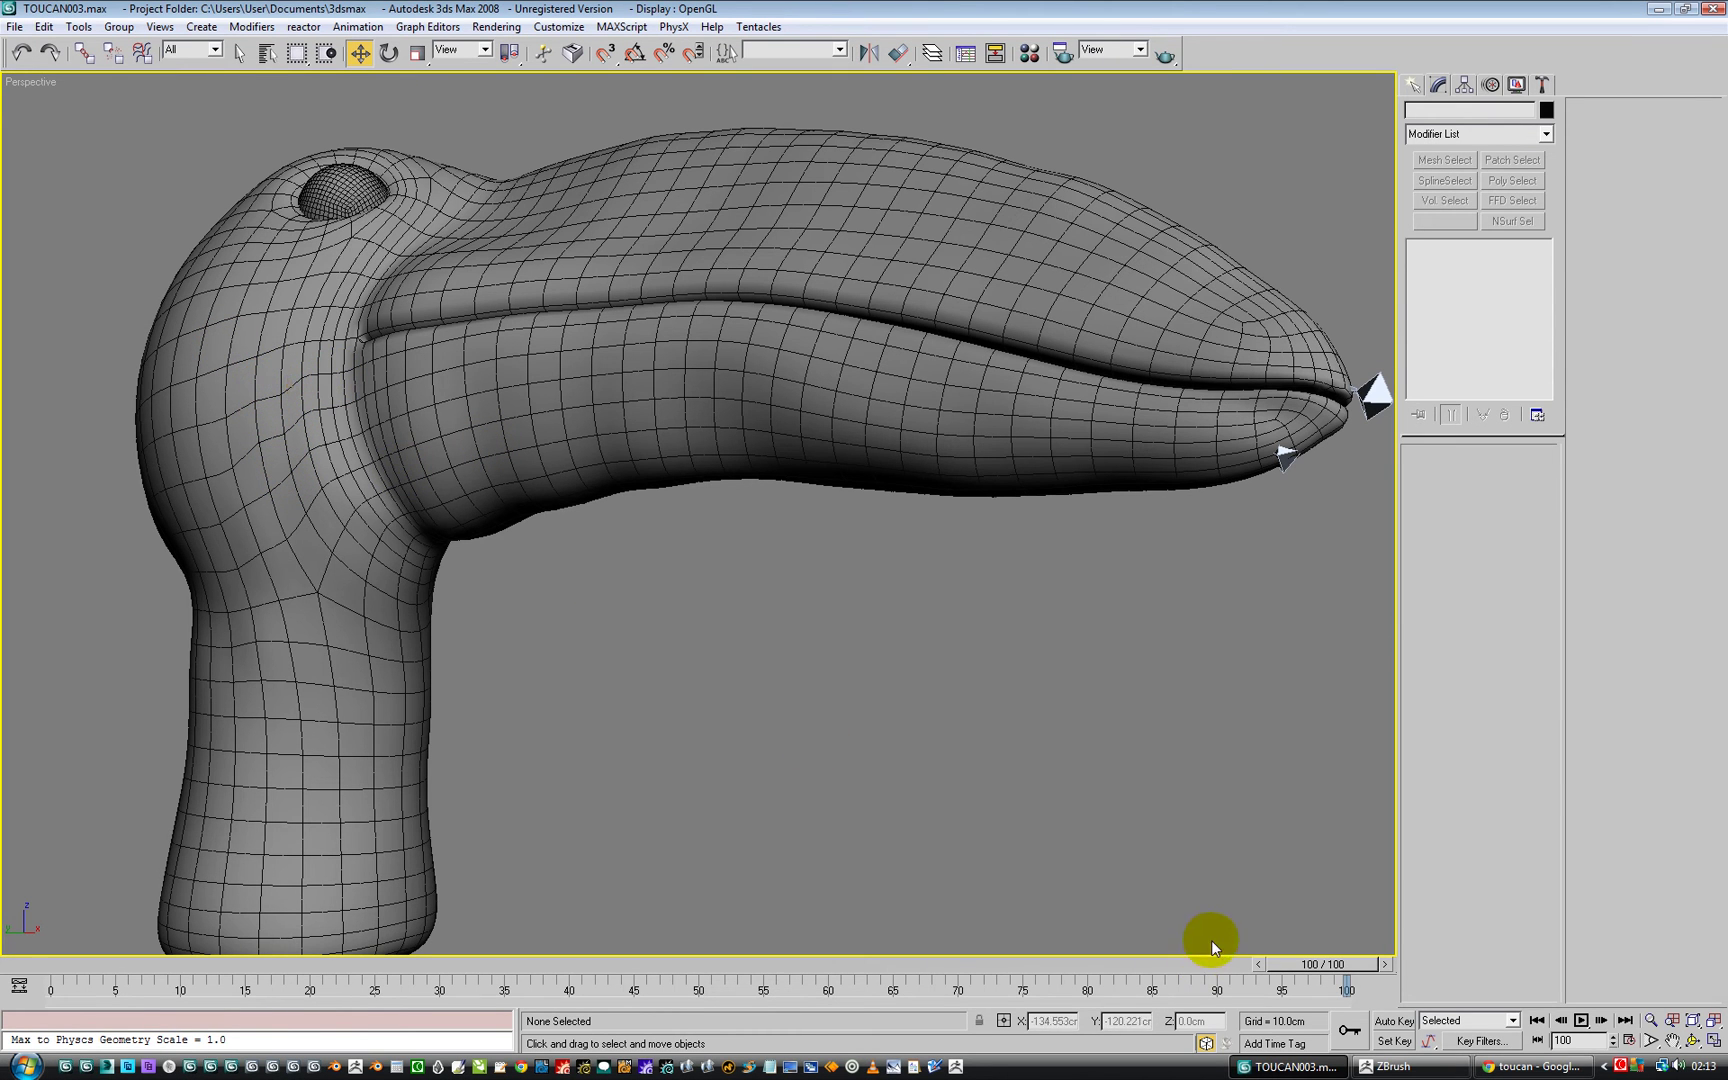
pyautogui.moveTo(1323, 970)
pyautogui.mouseDown()
pyautogui.moveTo(1200, 965)
pyautogui.moveTo(576, 1037)
pyautogui.moveTo(851, 996)
pyautogui.moveTo(1216, 1006)
pyautogui.moveTo(1152, 999)
pyautogui.mouseUp()
pyautogui.press('w')
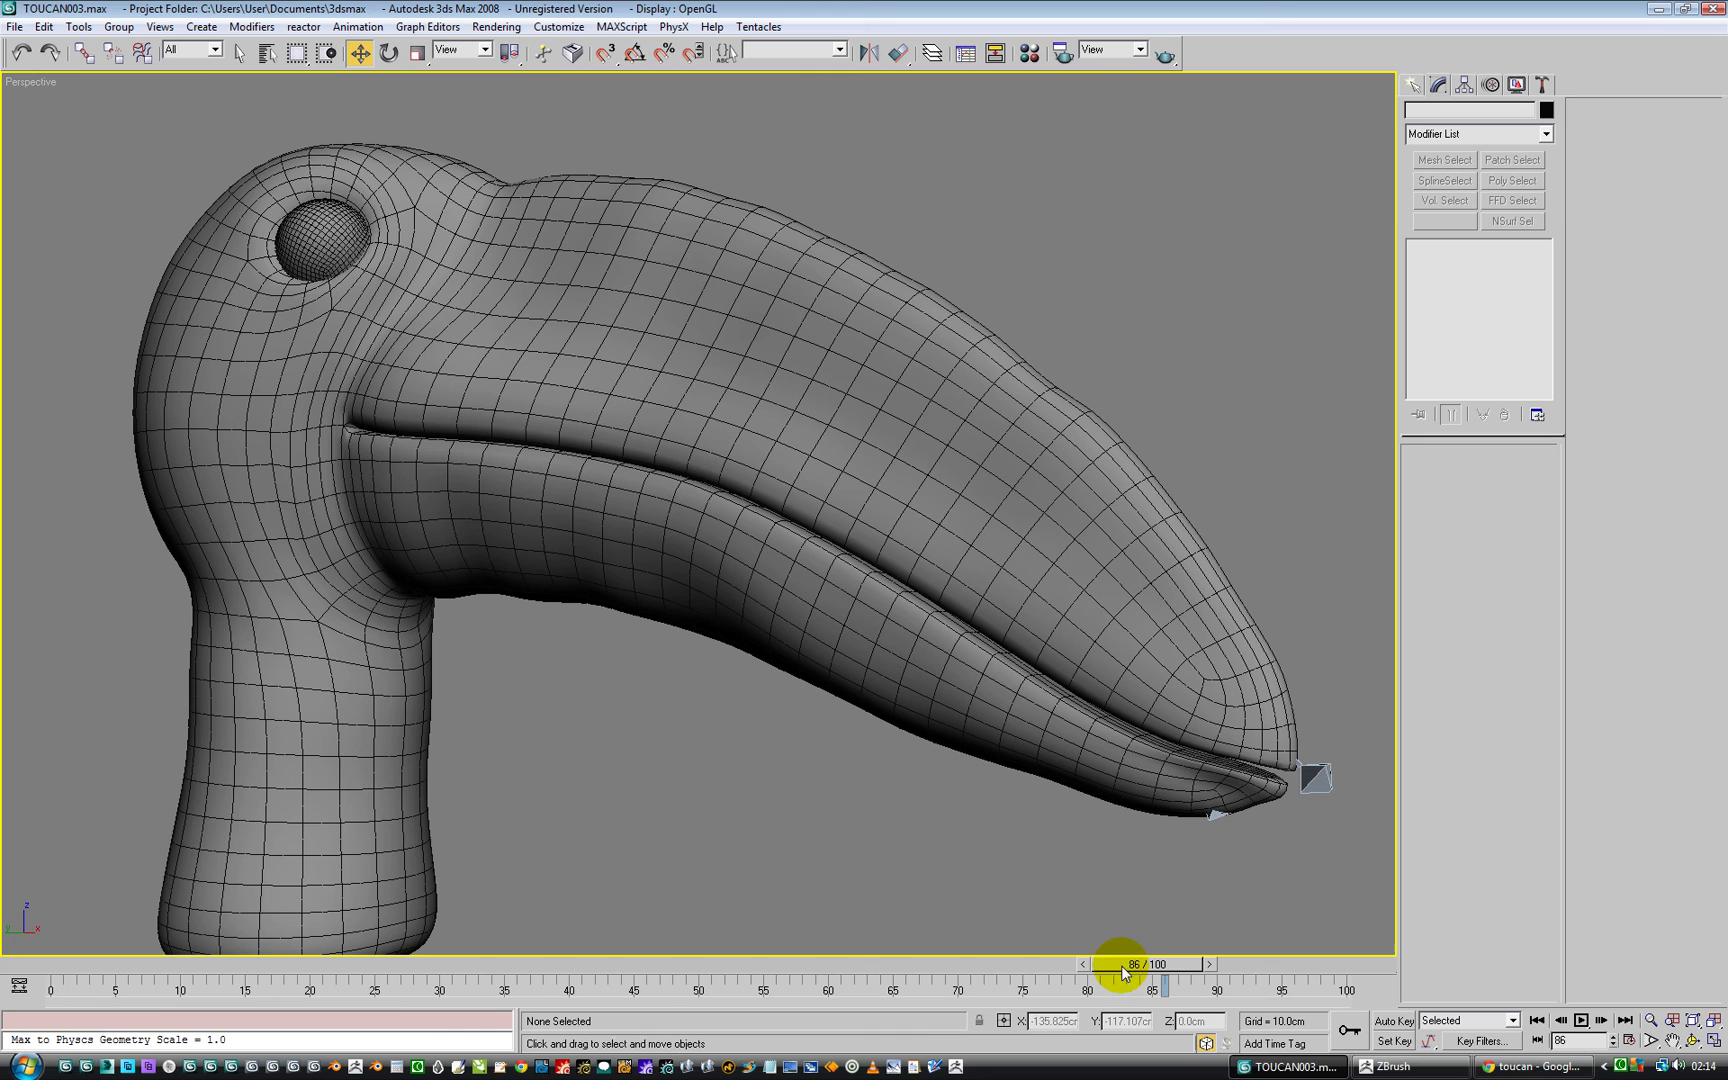
pyautogui.click(1620, 1067)
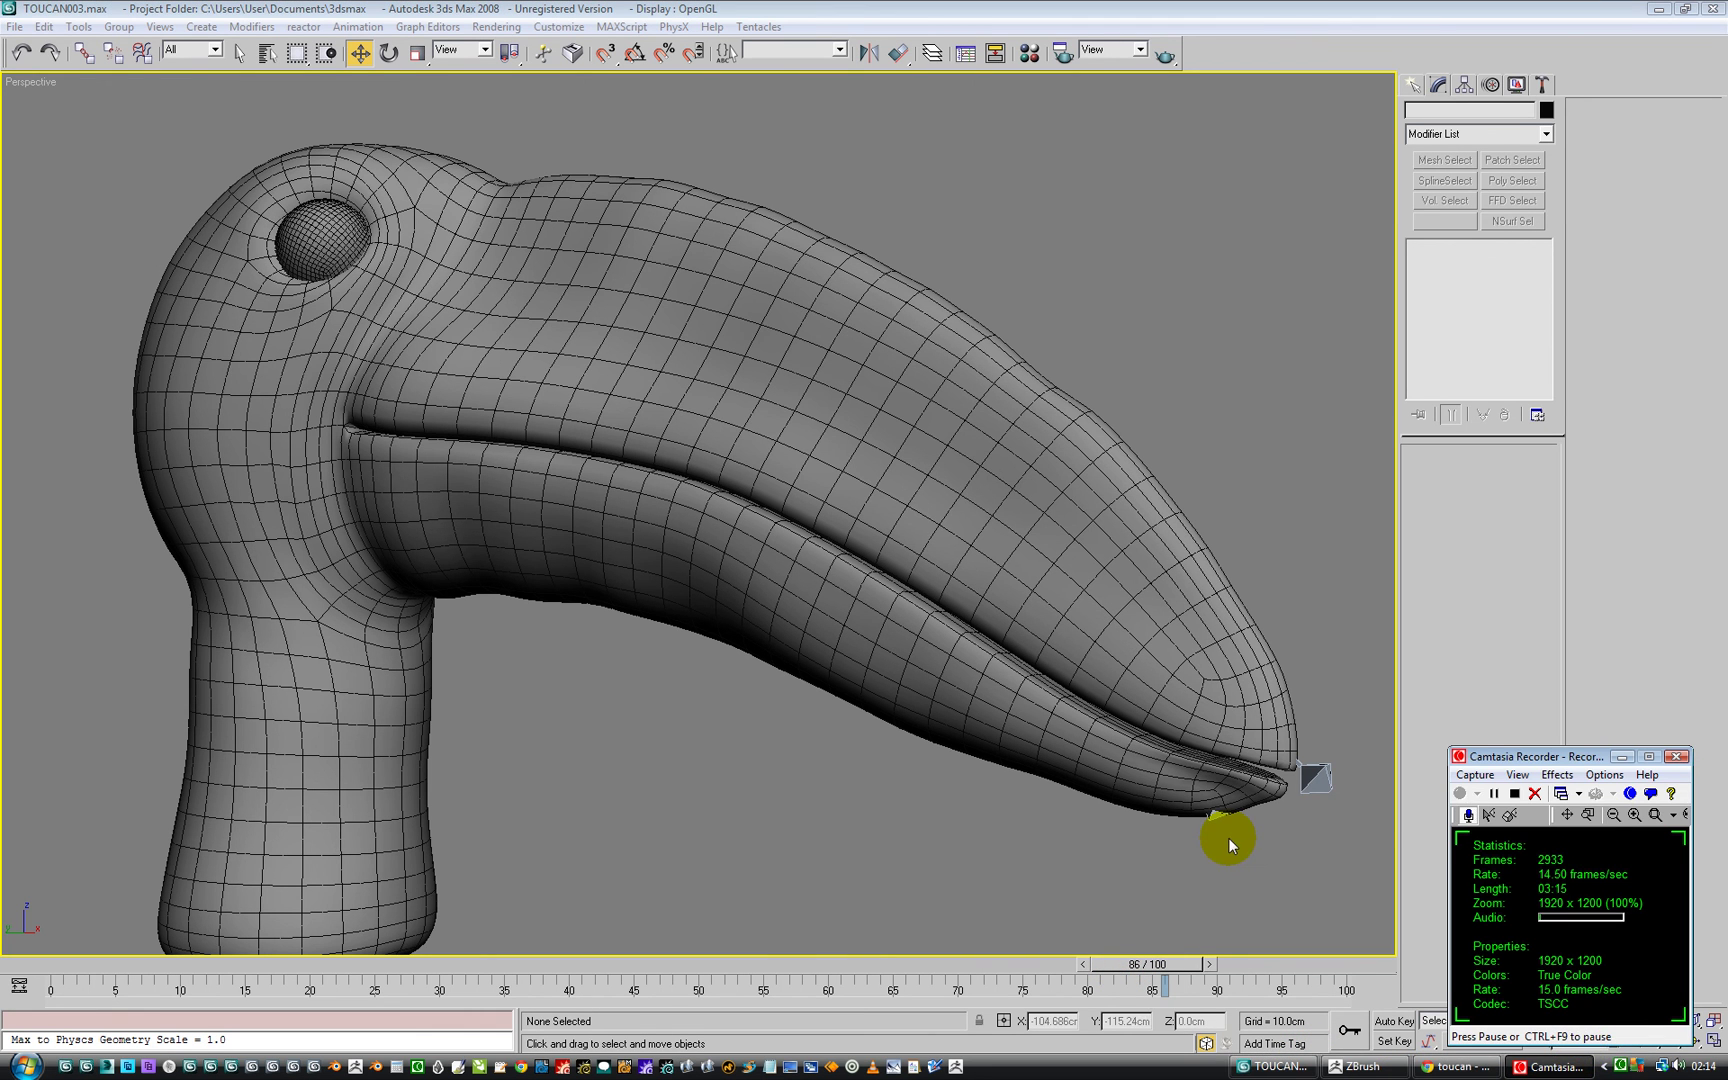
pyautogui.moveTo(1506, 759); pyautogui.dragTo(1463, 676)
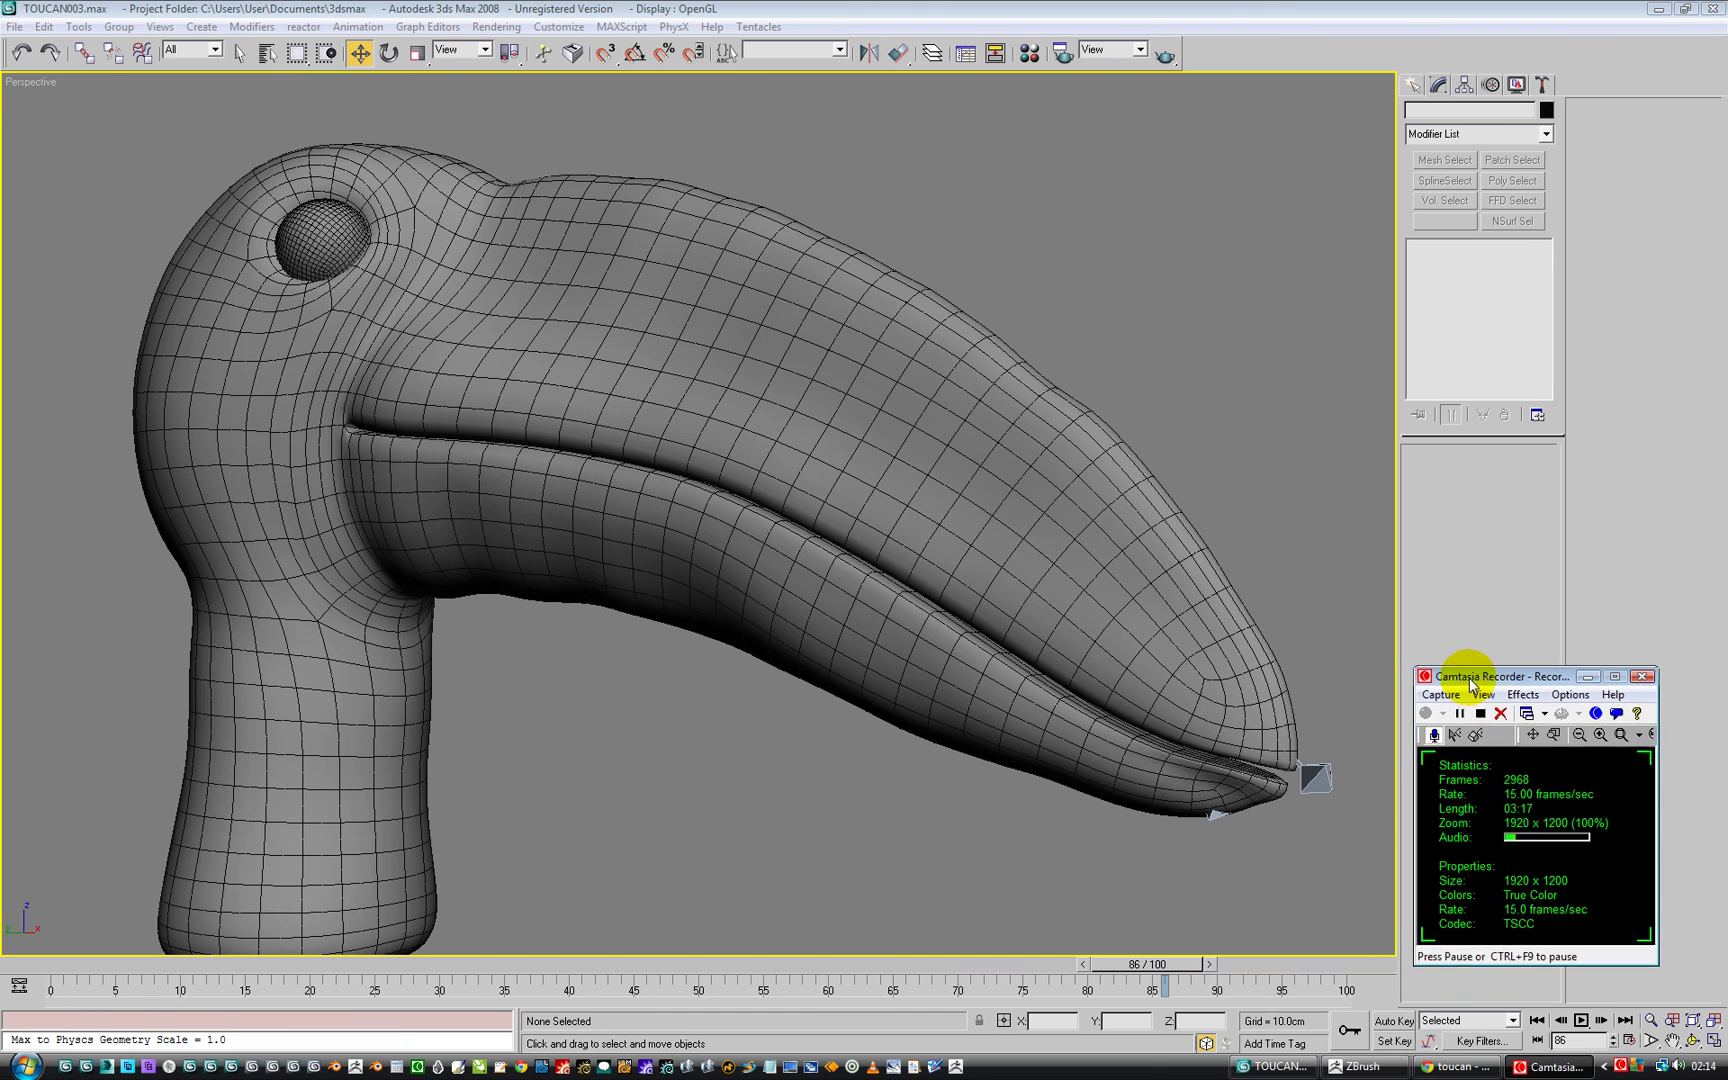